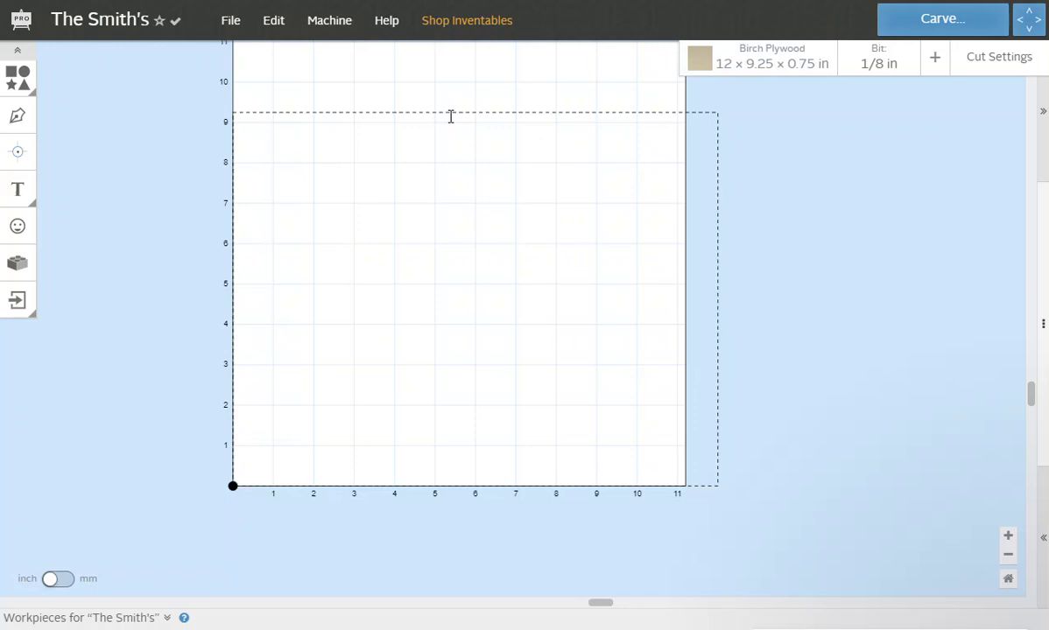
Step: Keep the board as Birch Plywood at 12 × 9.25 × 0.75 in and dismiss the material settings
click(771, 70)
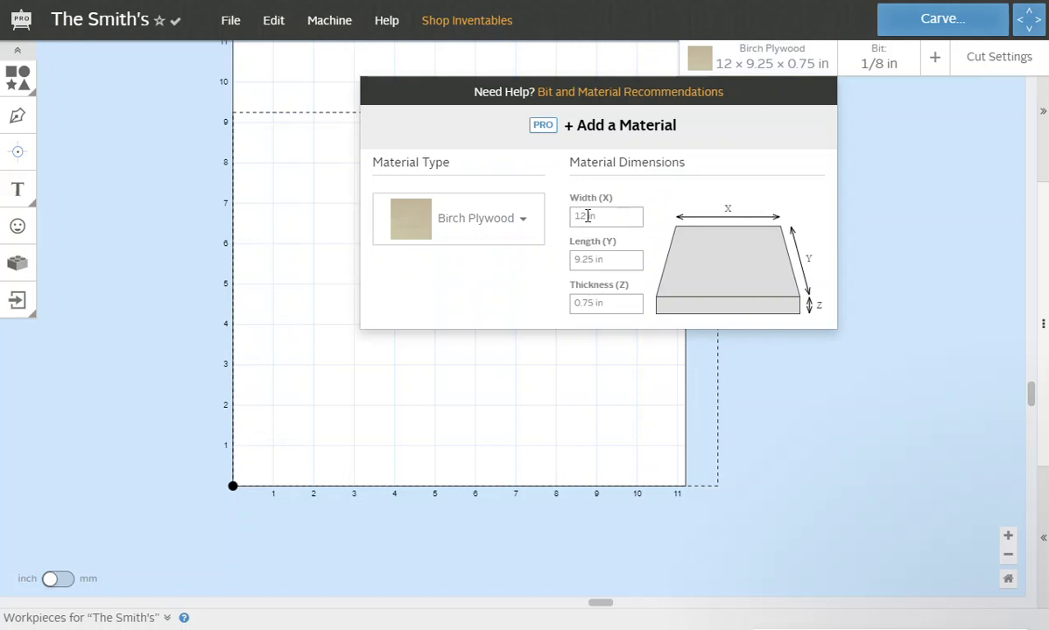
click(861, 477)
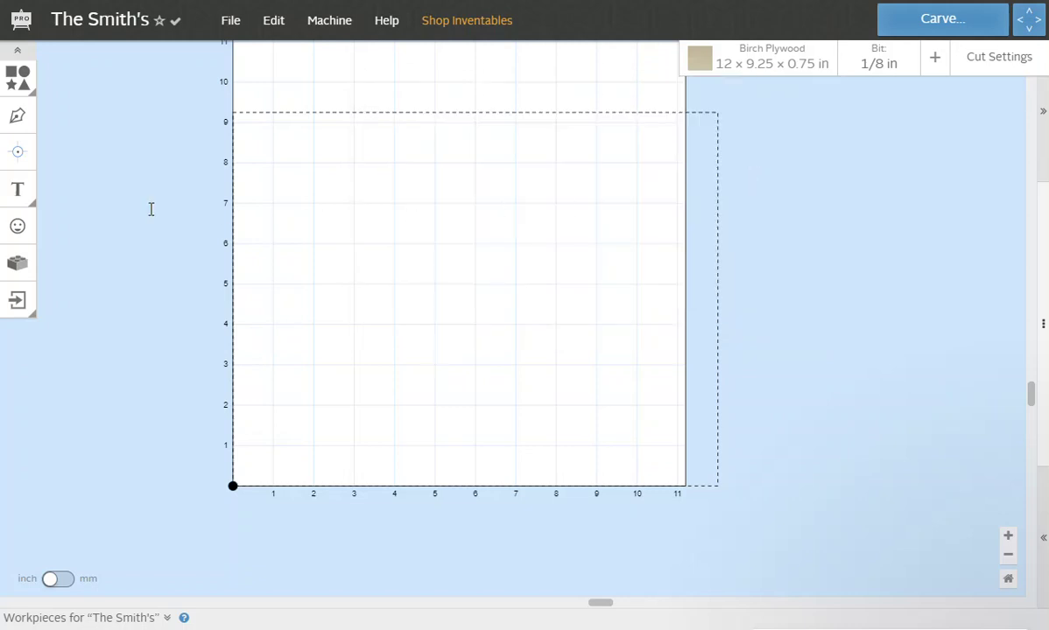
Step: Add a square, size it to 11 × 8.25 in, and place it over the plywood board
click(20, 84)
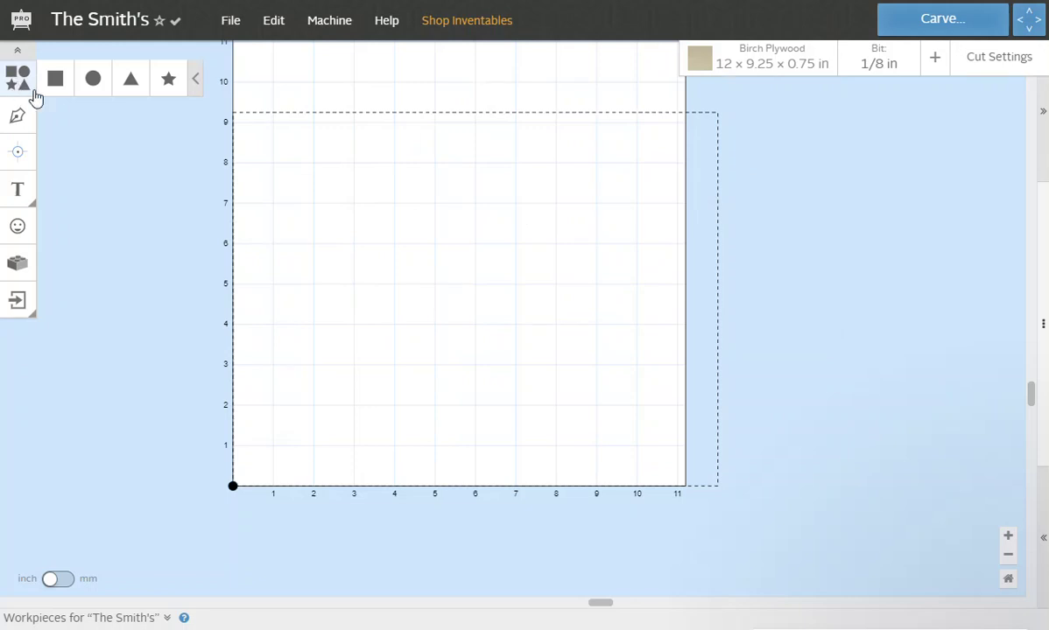
click(53, 81)
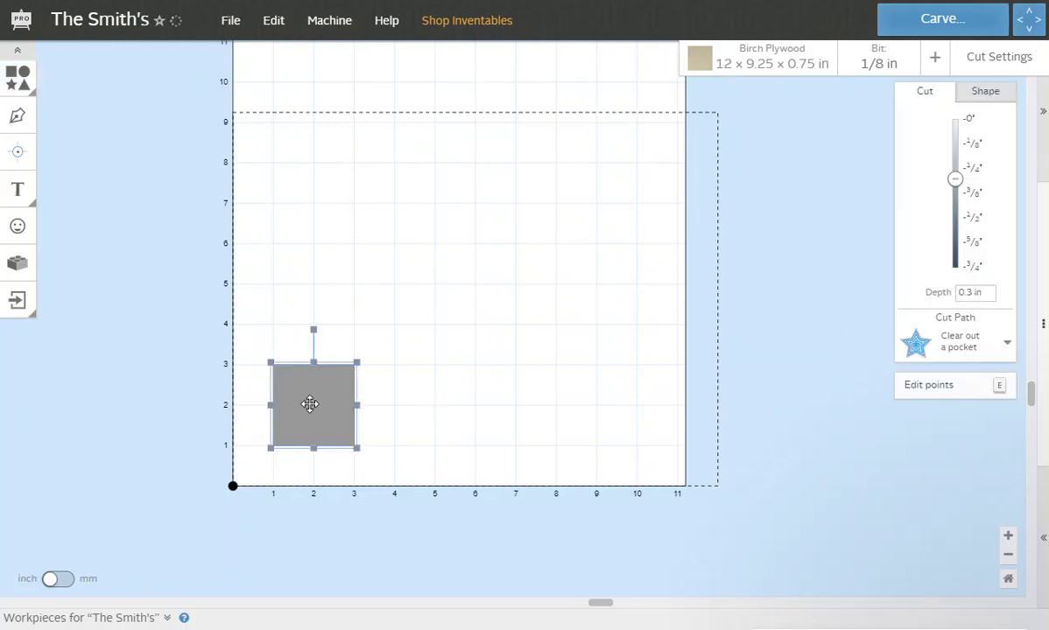
drag(310, 404, 492, 298)
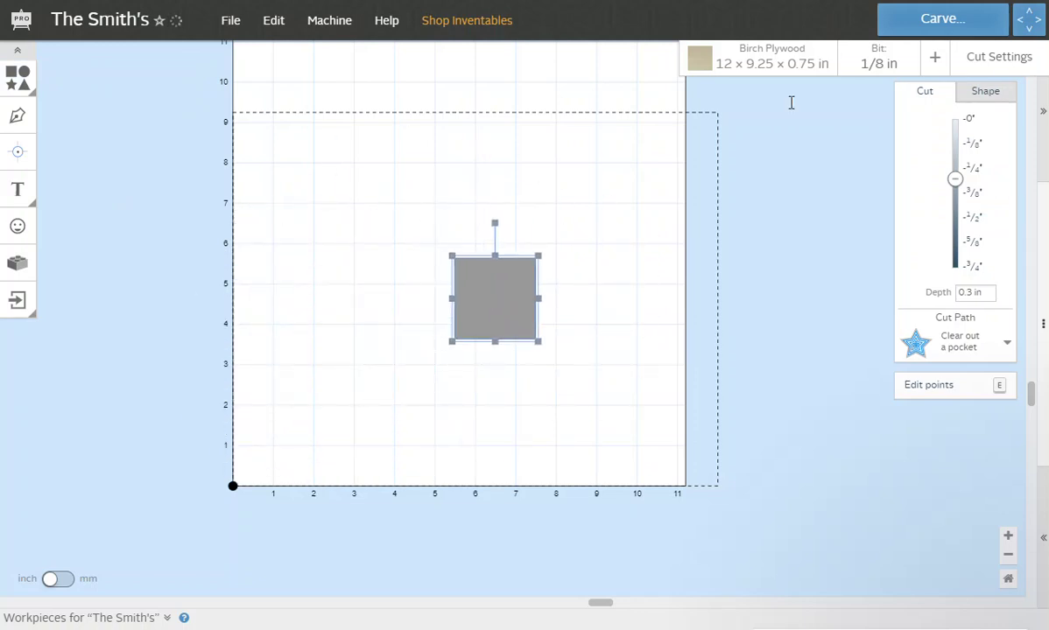
drag(538, 256, 561, 251)
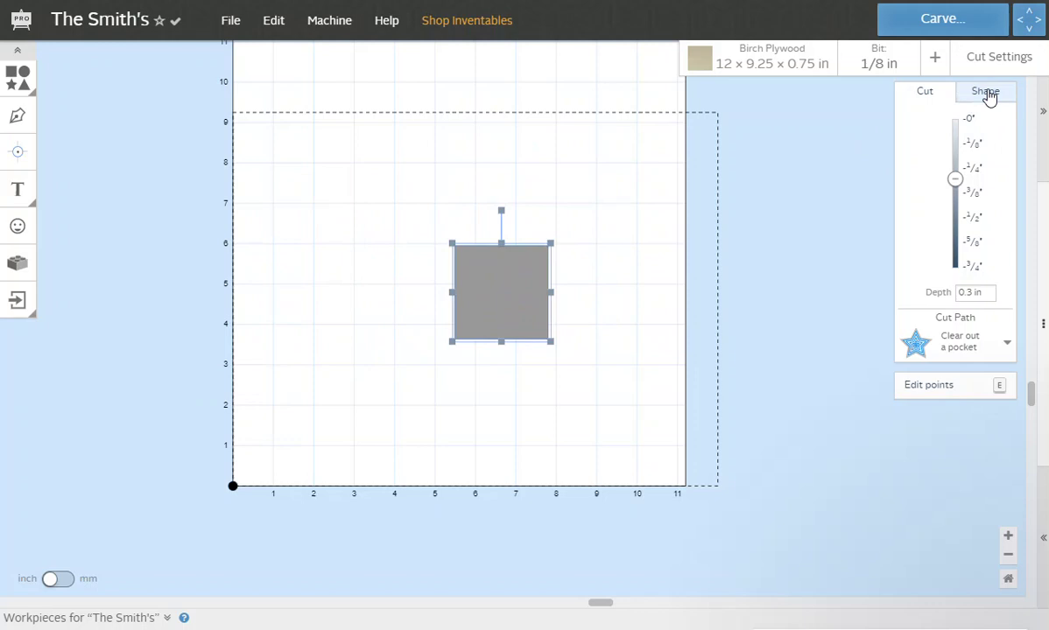
click(986, 93)
drag(978, 199, 940, 204)
text(11)
drag(971, 219, 946, 220)
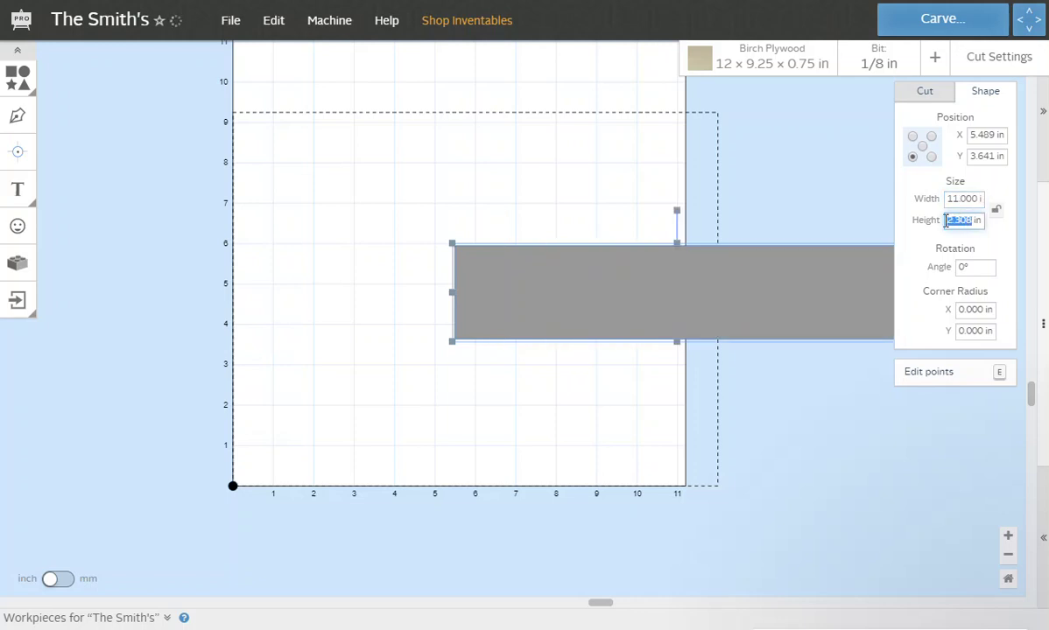
text(3)
text(.25)
click(909, 257)
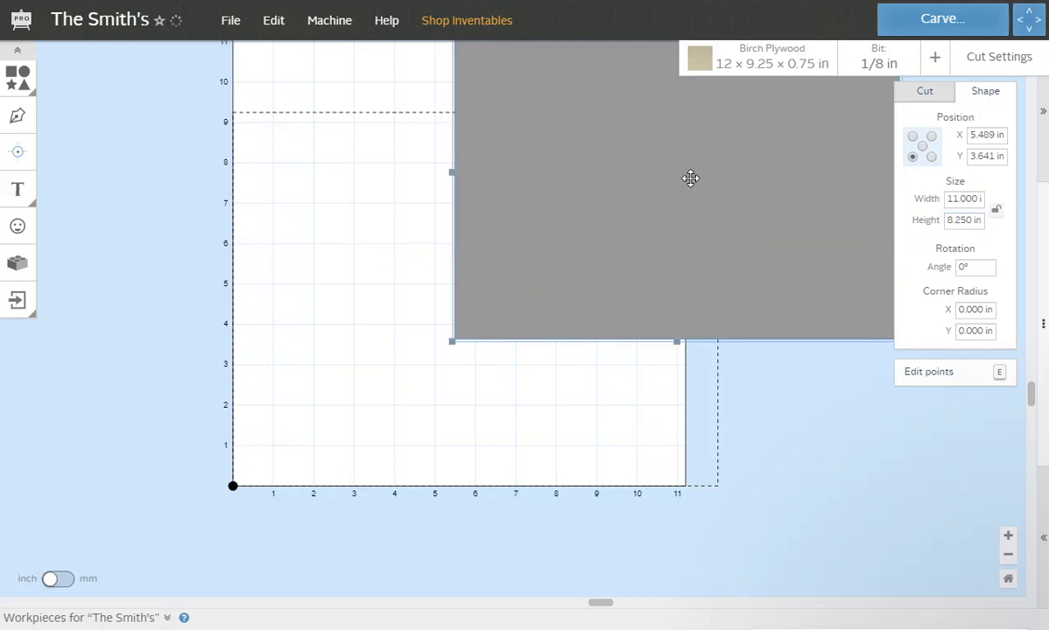
drag(689, 176, 490, 301)
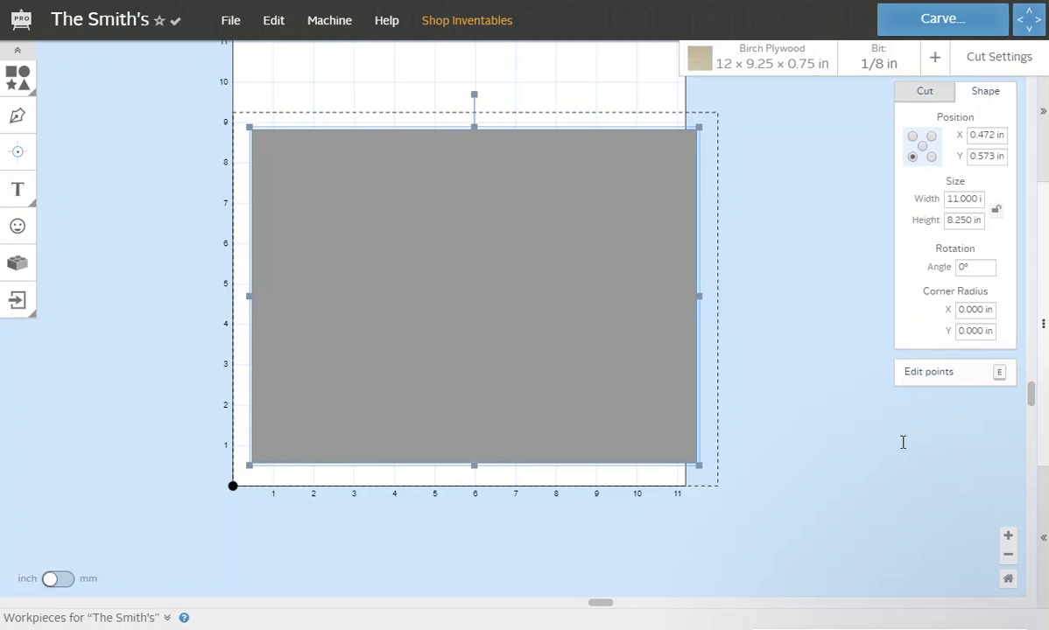
click(1042, 527)
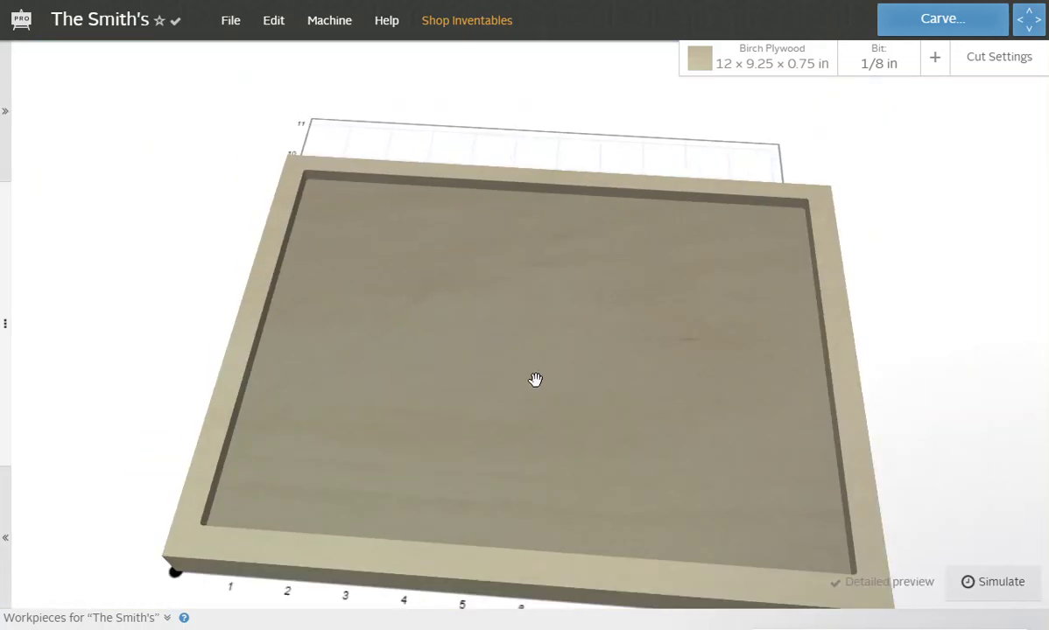
drag(531, 405, 564, 504)
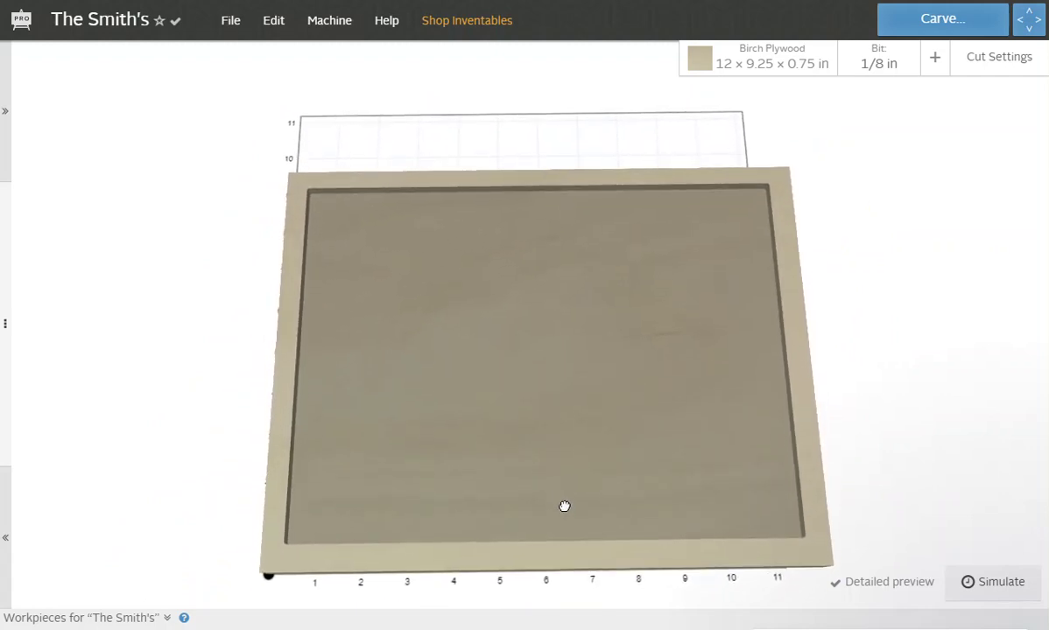
click(7, 114)
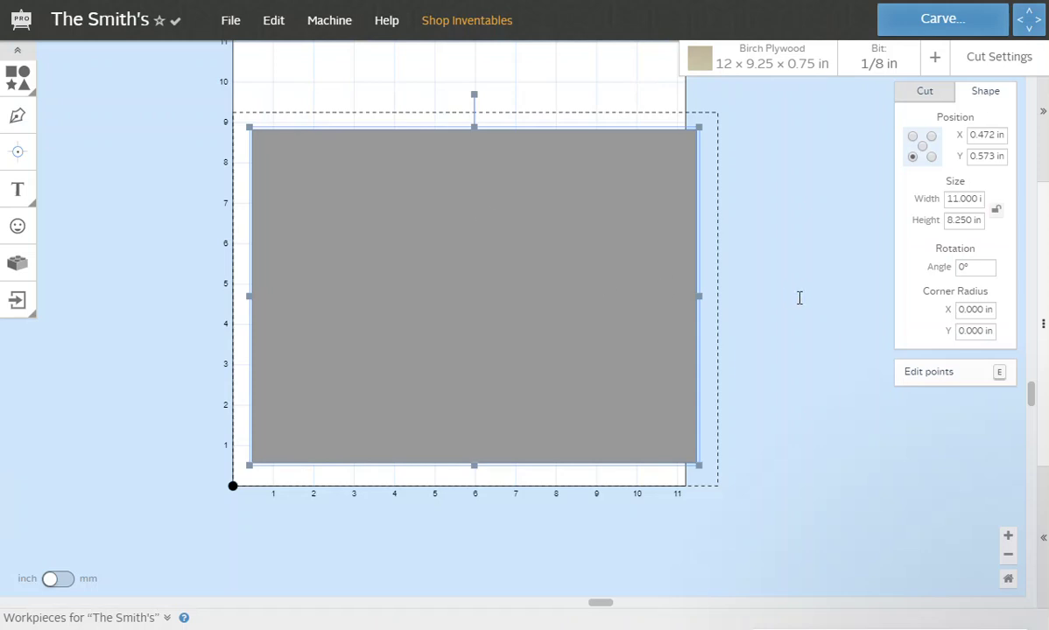
click(793, 349)
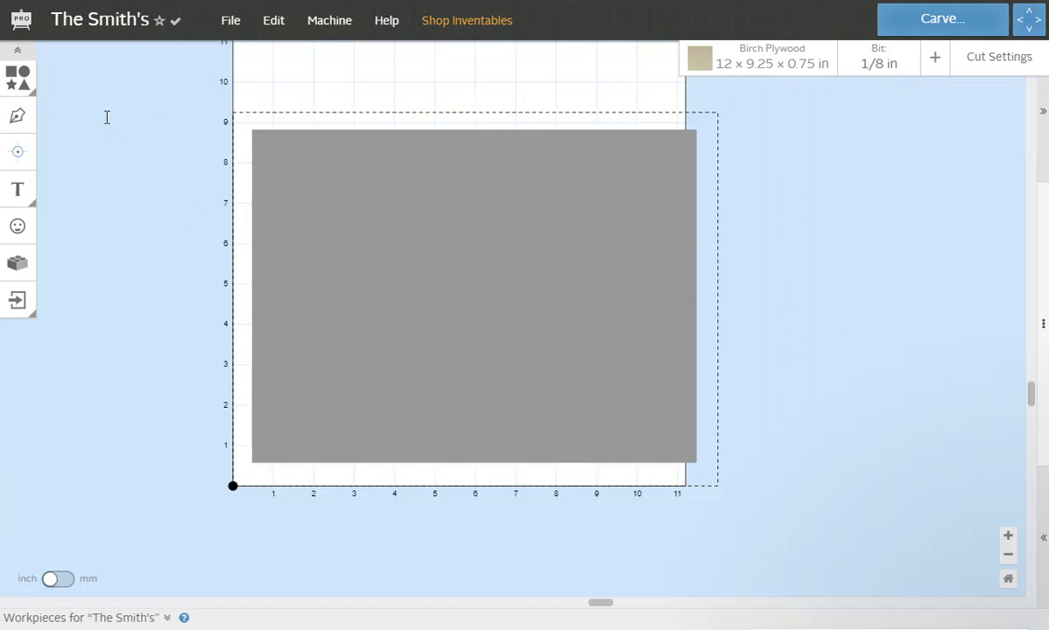
Step: Add the text 'THE' in Cinzel with a cut depth of about 0.18 in
click(21, 196)
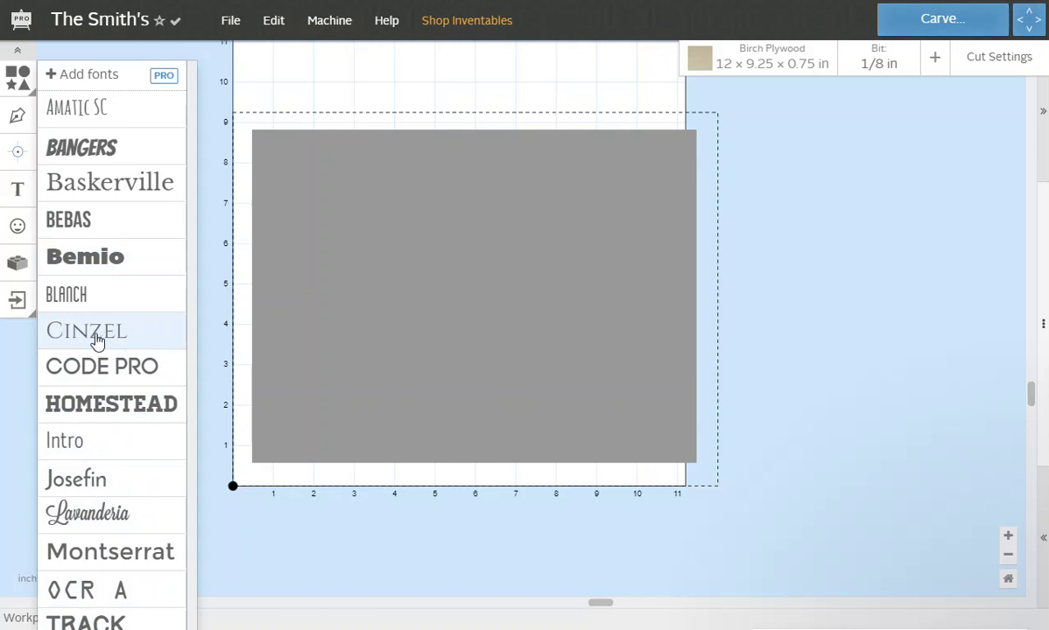
click(98, 341)
double_click(359, 401)
drag(363, 405, 291, 402)
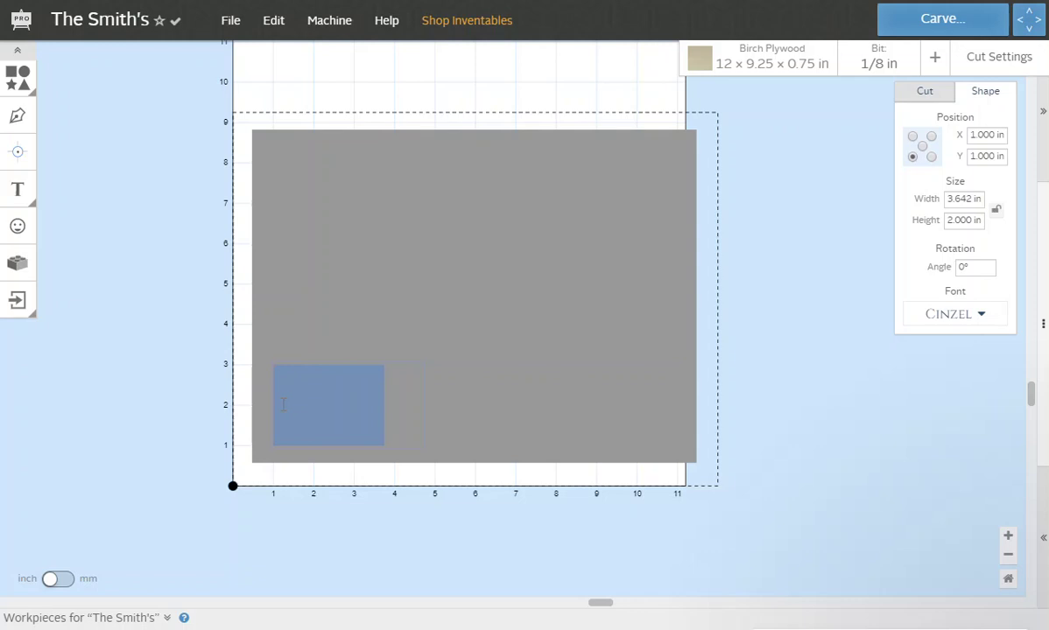
text(The)
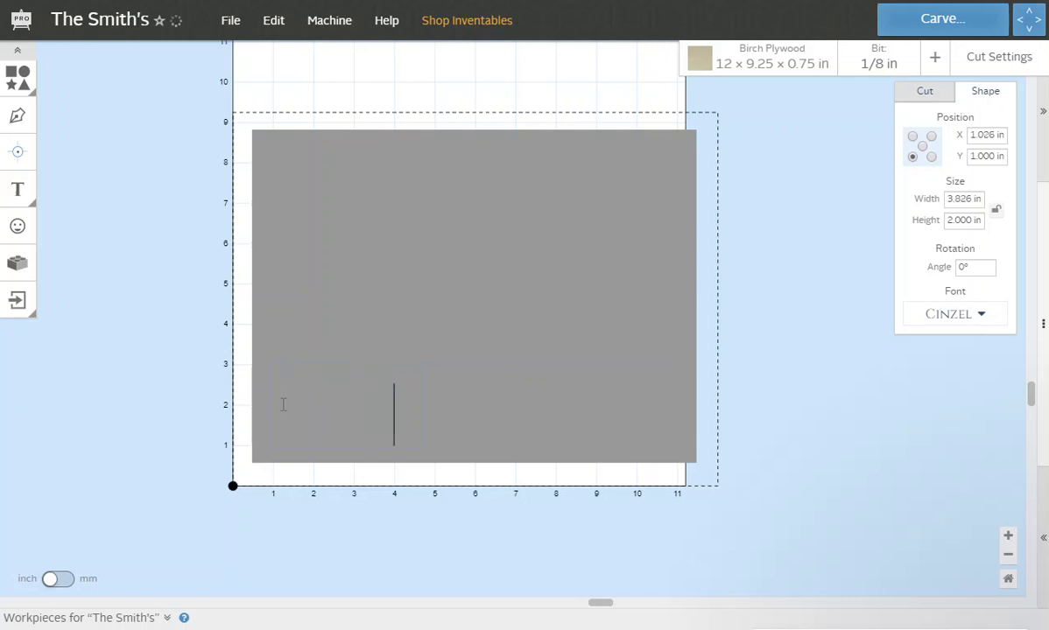
click(924, 93)
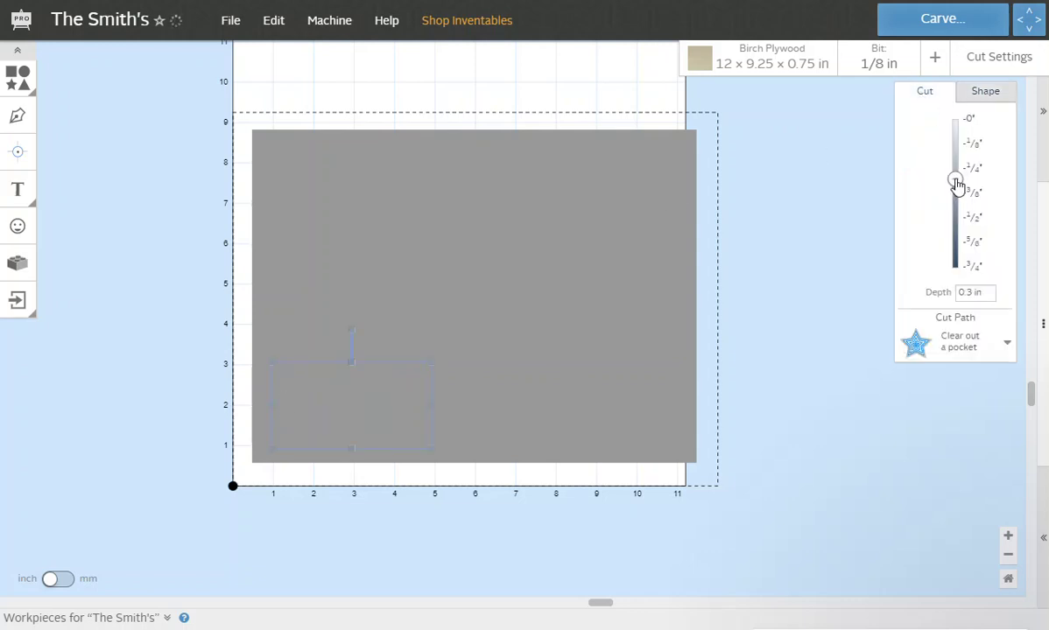
drag(956, 182, 955, 160)
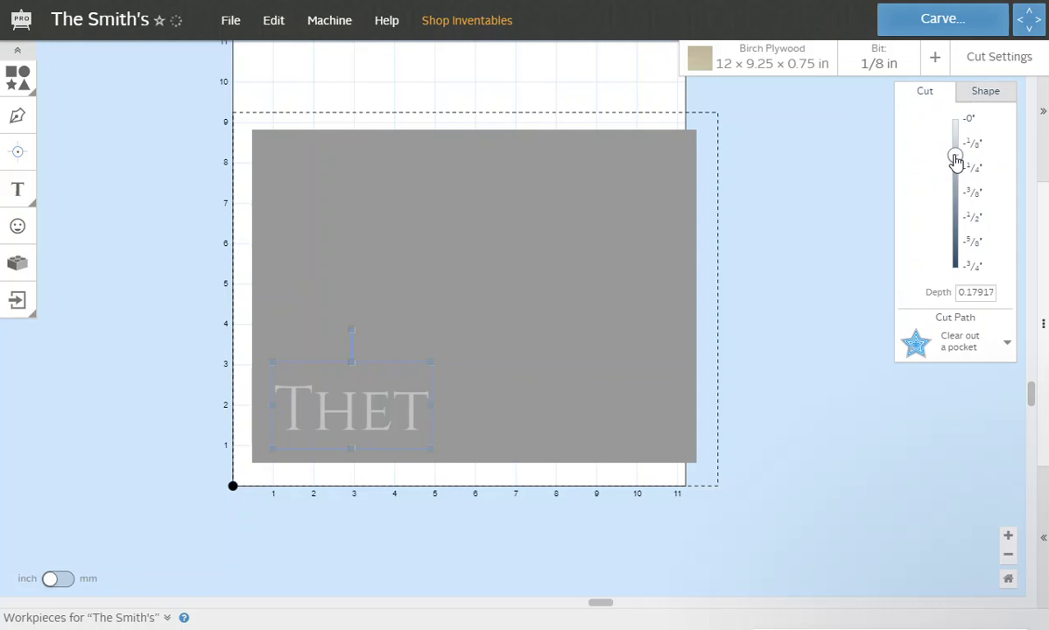
click(417, 410)
key(BackSpace)
click(508, 415)
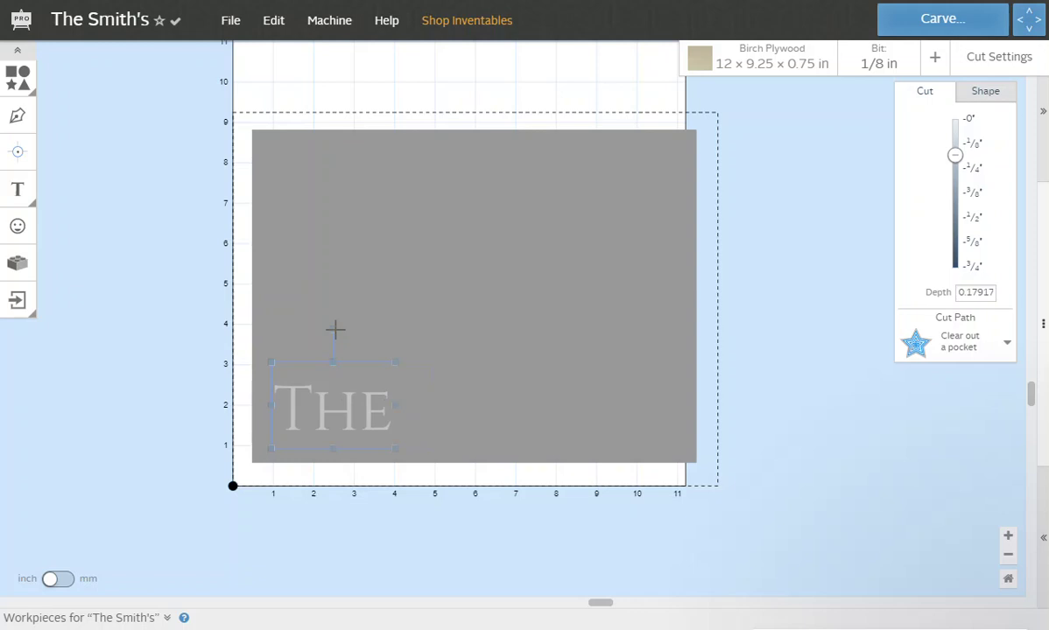
Step: Rotate THE about 35° counter-clockwise, enlarge it, and move it near the upper-left corner
drag(335, 329, 298, 362)
drag(351, 334, 357, 301)
drag(346, 391, 338, 188)
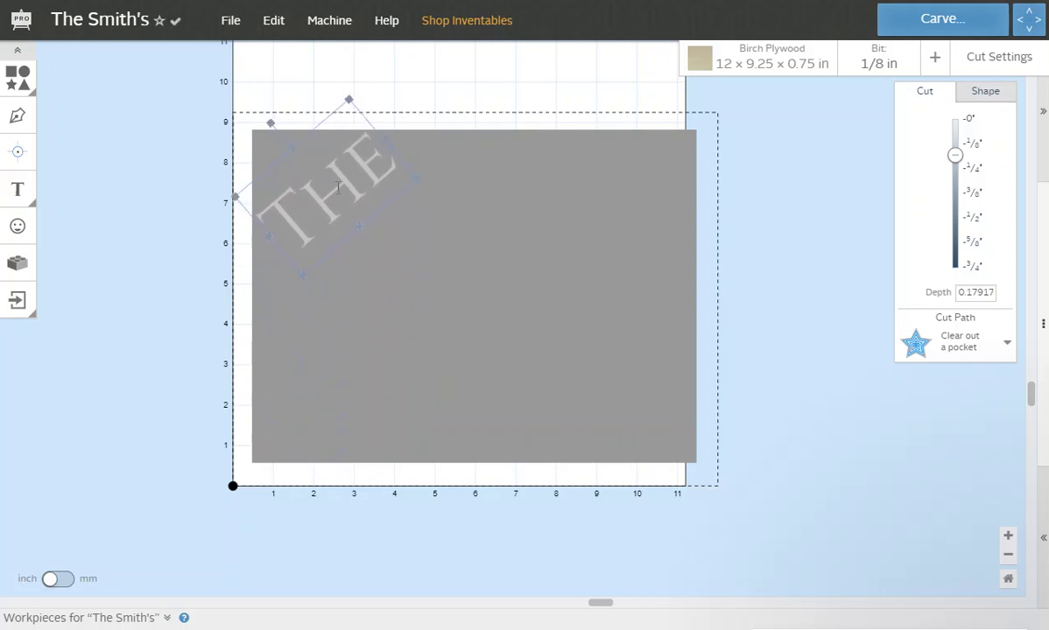
Step: Add a second Cinzel text reading 'SMITH'S' with a cut depth of about 0.13 in
click(774, 289)
click(17, 197)
click(86, 323)
drag(952, 182, 956, 146)
double_click(405, 401)
drag(422, 408, 291, 406)
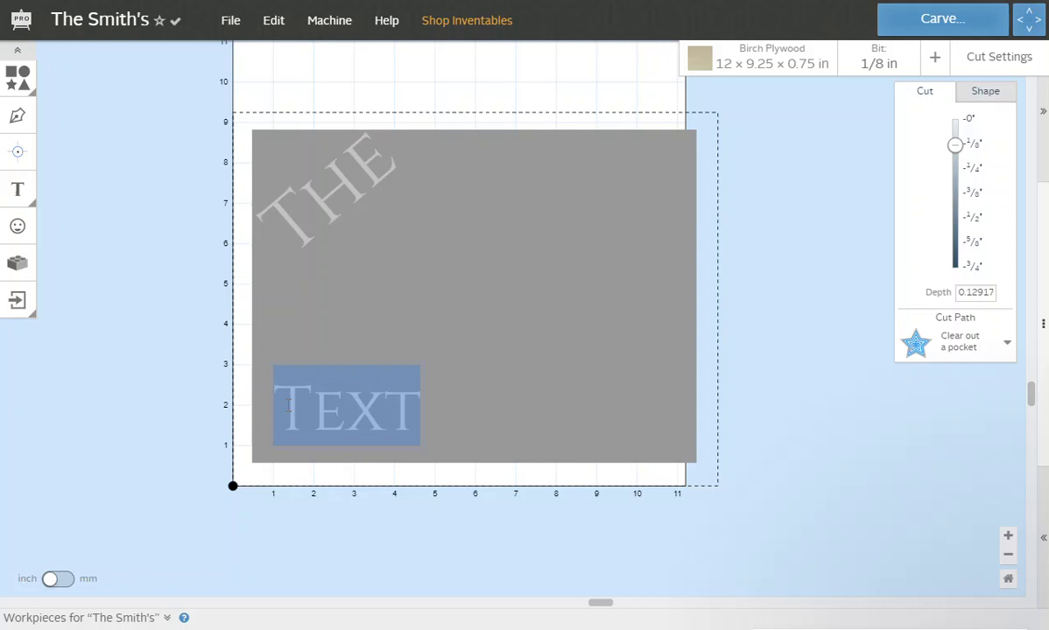
text(Smith)
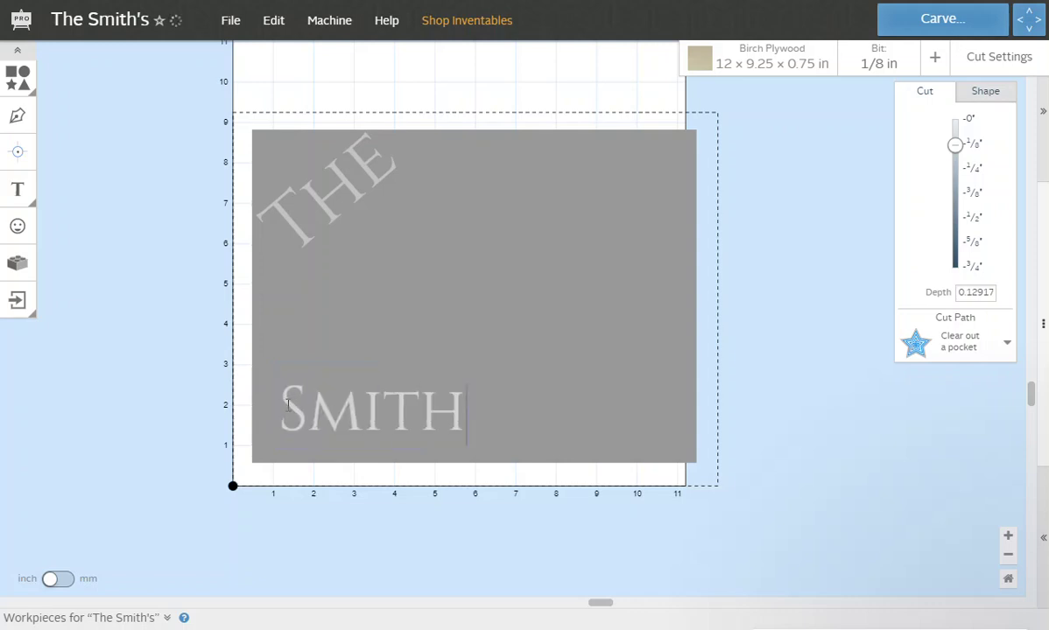
text('s)
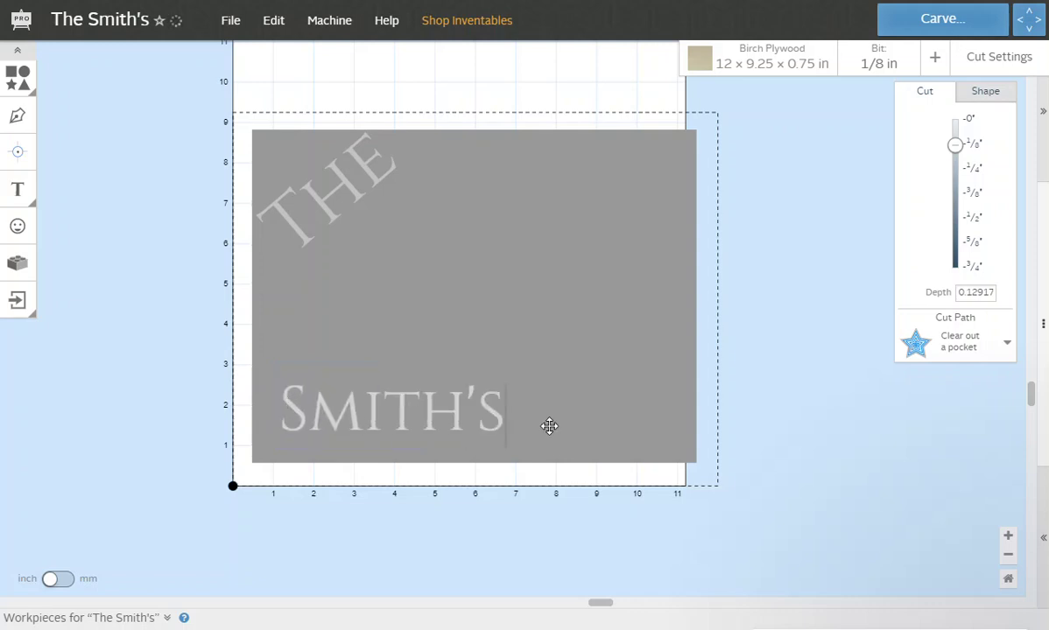
click(513, 555)
Step: Enlarge SMITH'S and center it across the middle of the board
click(364, 397)
drag(274, 360, 101, 227)
drag(306, 393, 496, 311)
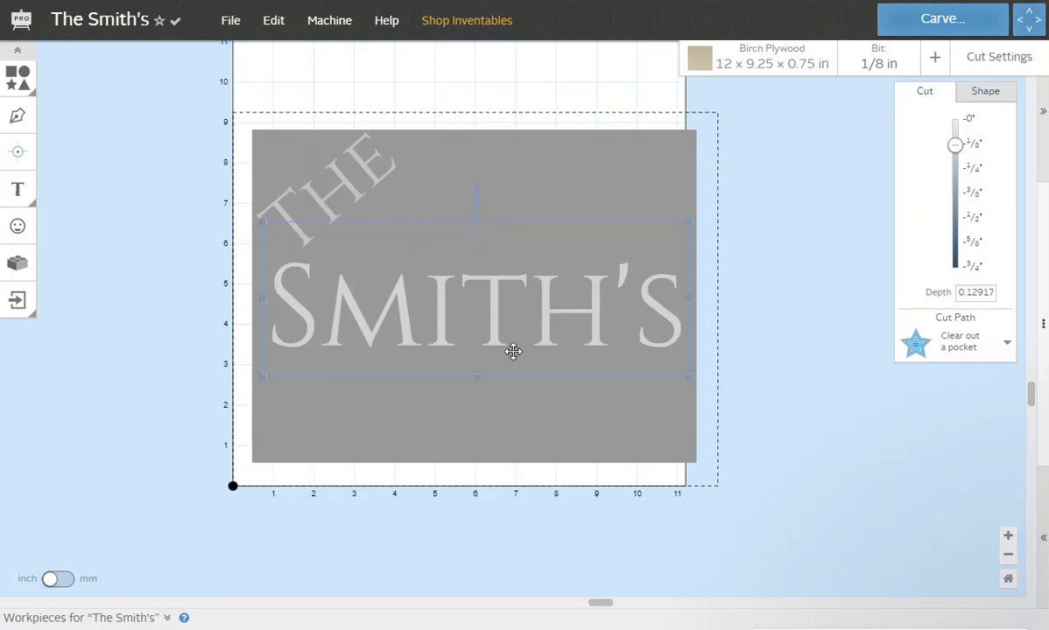
click(790, 505)
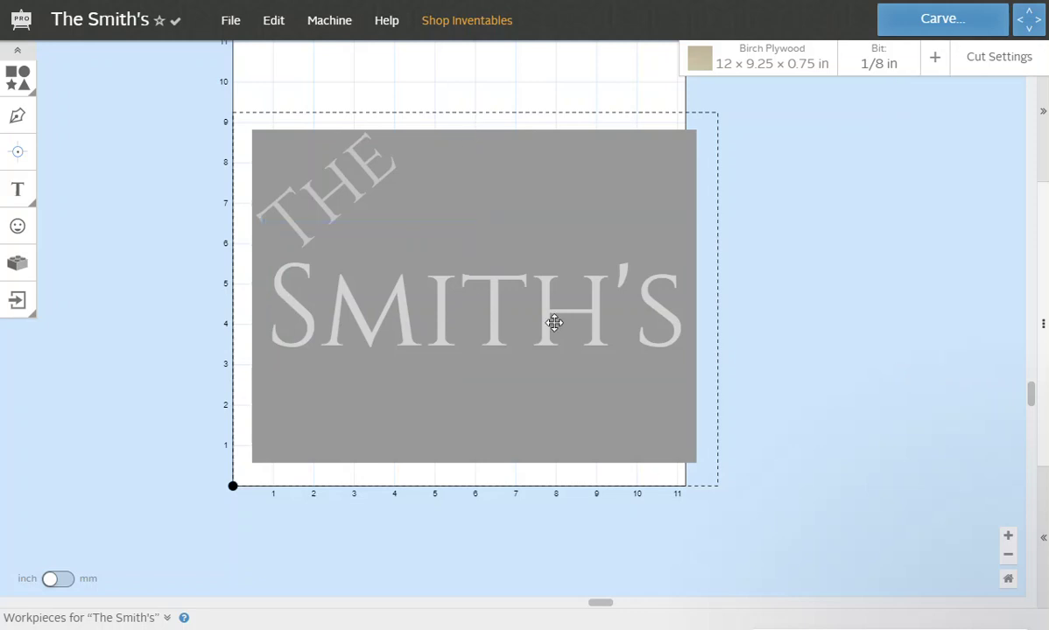
Step: Add a Cinzel letter 'S' with a cut depth of about 1/8 in
click(17, 198)
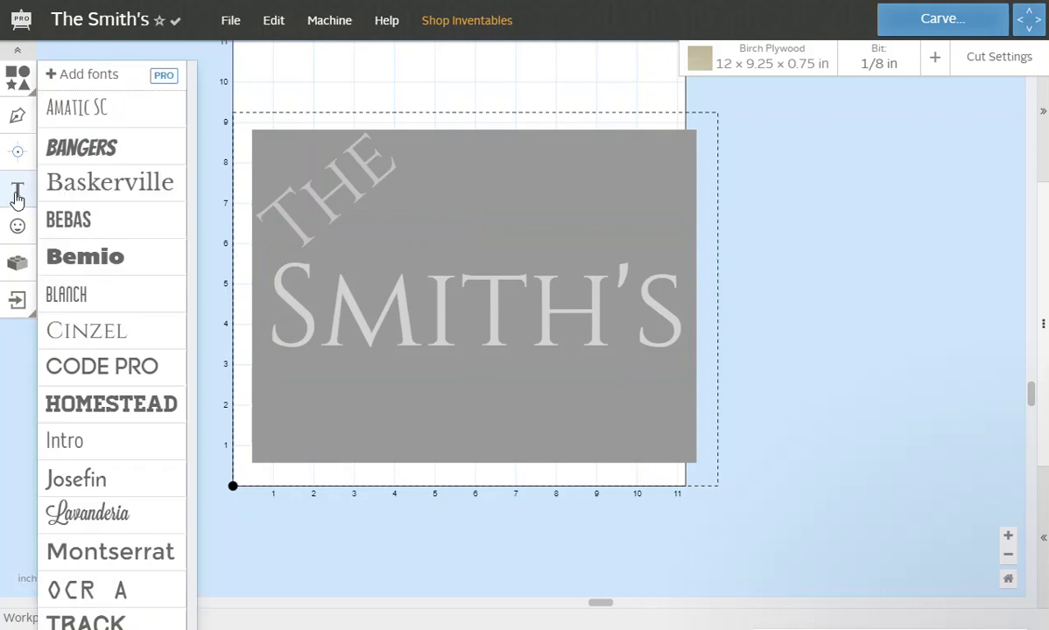
click(88, 330)
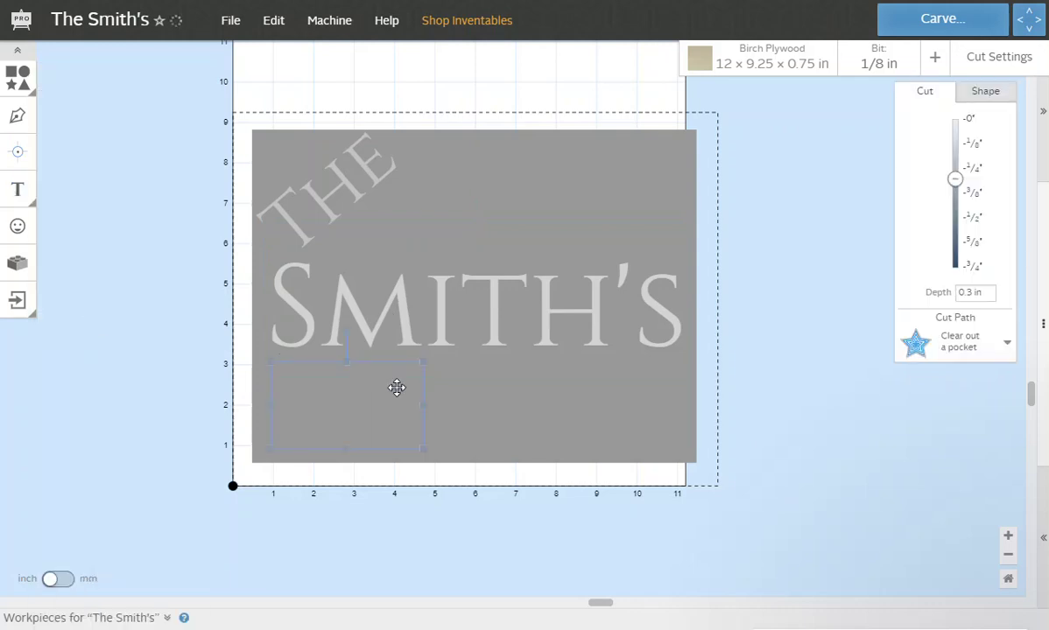
drag(956, 181, 955, 145)
drag(419, 412, 272, 408)
text(S)
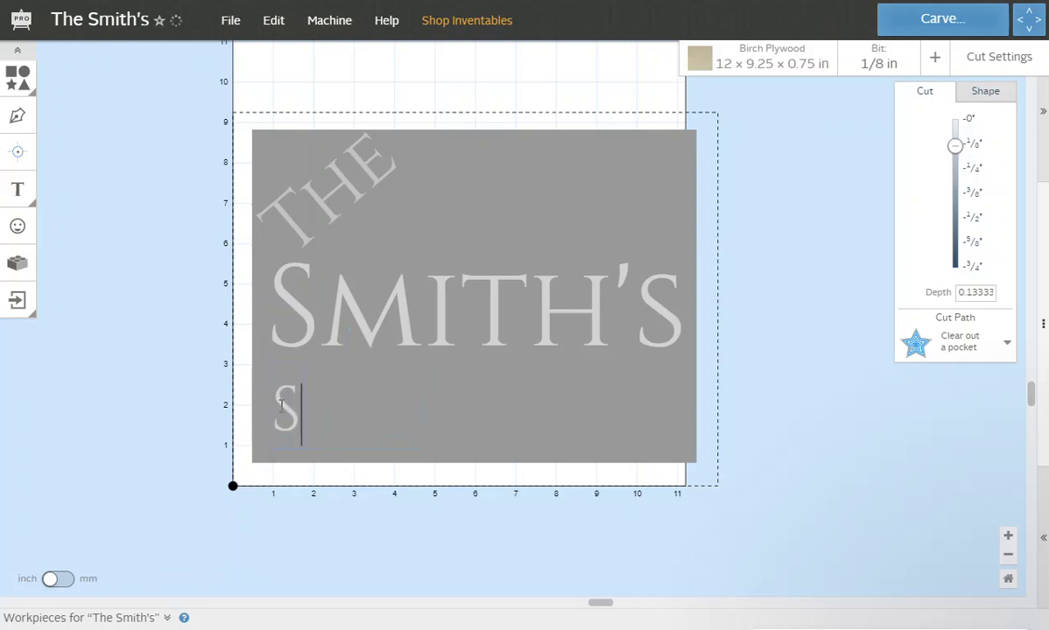
click(311, 503)
Step: Enlarge the S to monogram size and center it over SMITH'S
click(283, 415)
drag(300, 363, 654, 223)
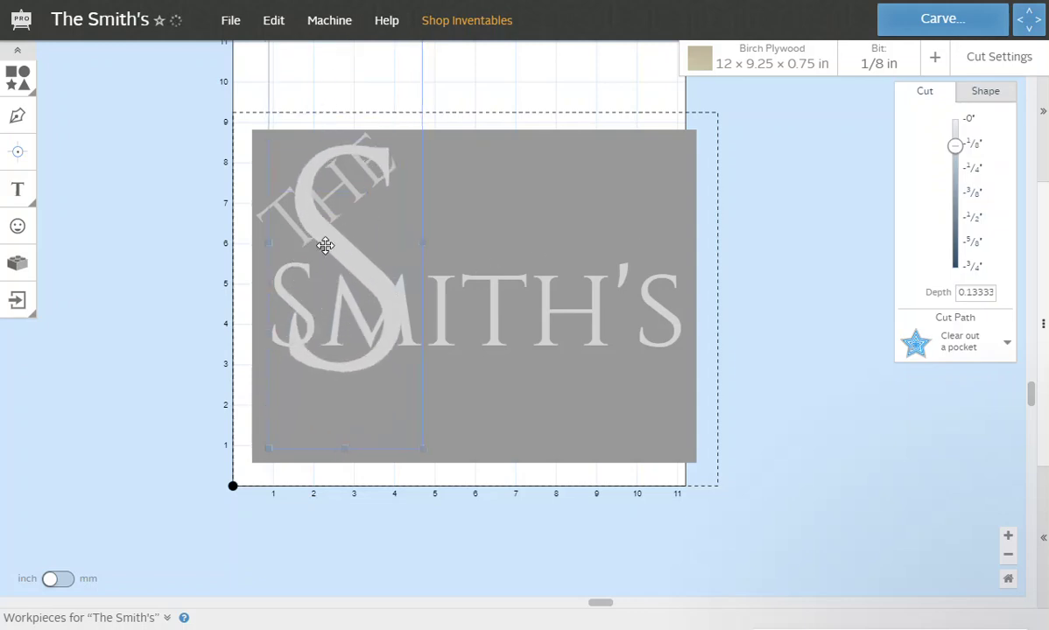
drag(333, 243, 463, 285)
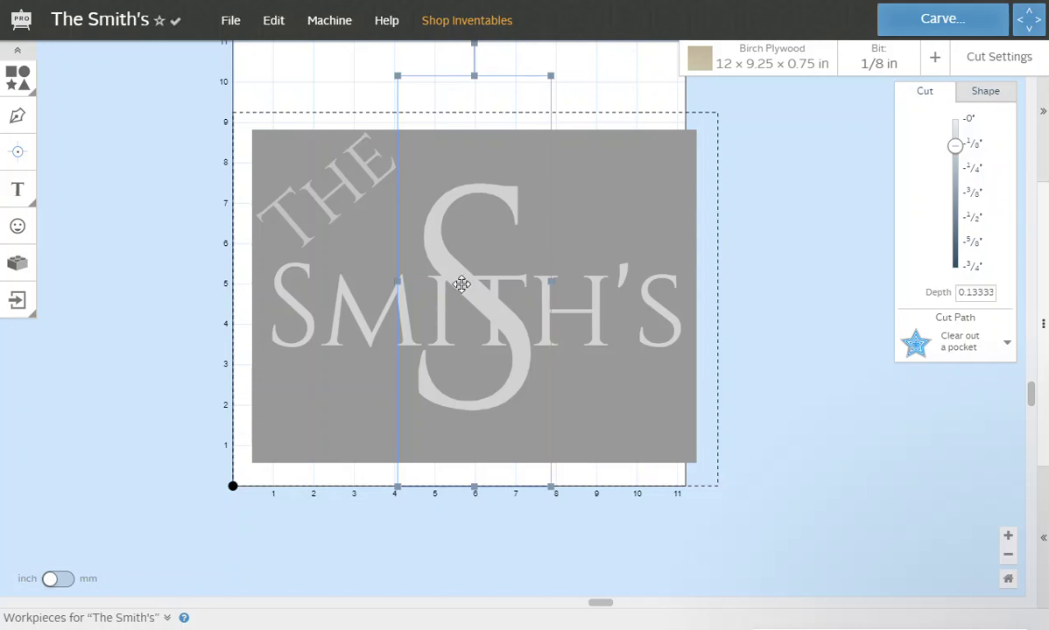
click(793, 353)
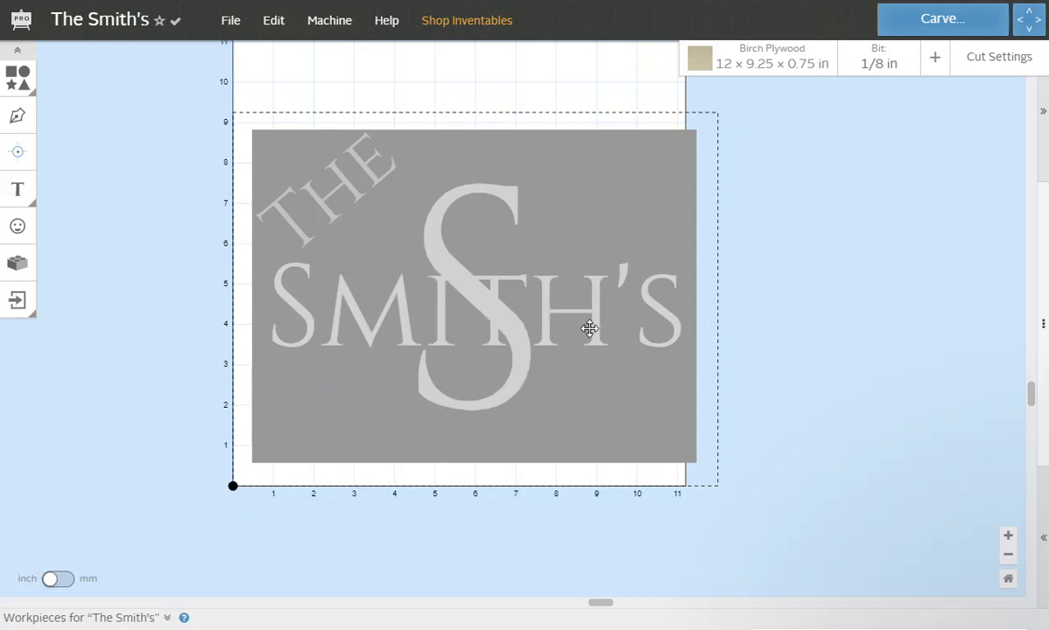
Step: Set the cut depth of both THE and SMITH'S to 0 in
click(326, 200)
drag(957, 156, 956, 118)
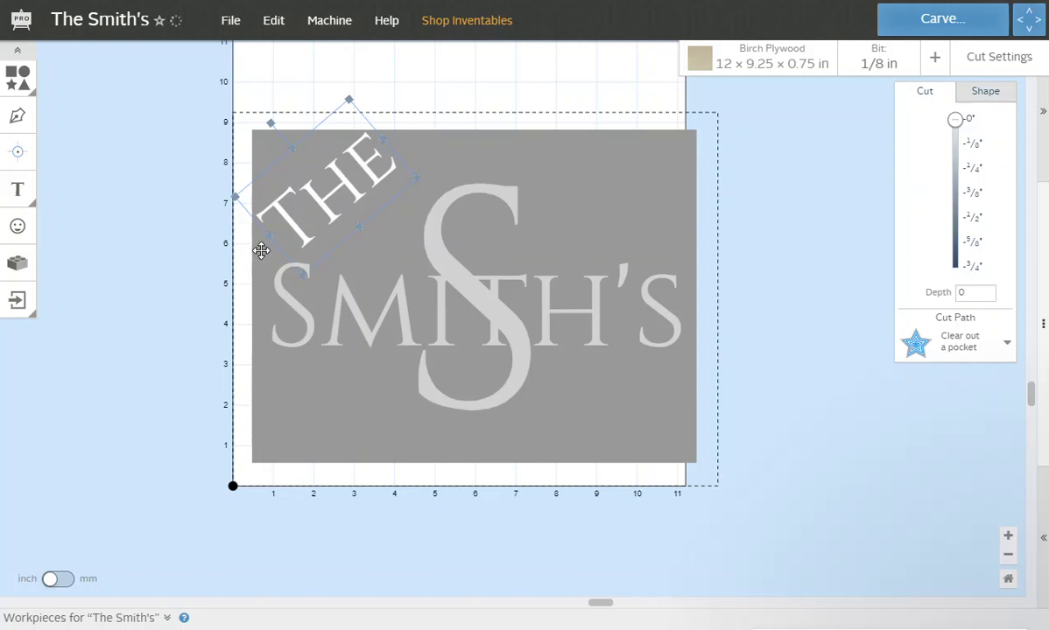
click(744, 292)
click(344, 306)
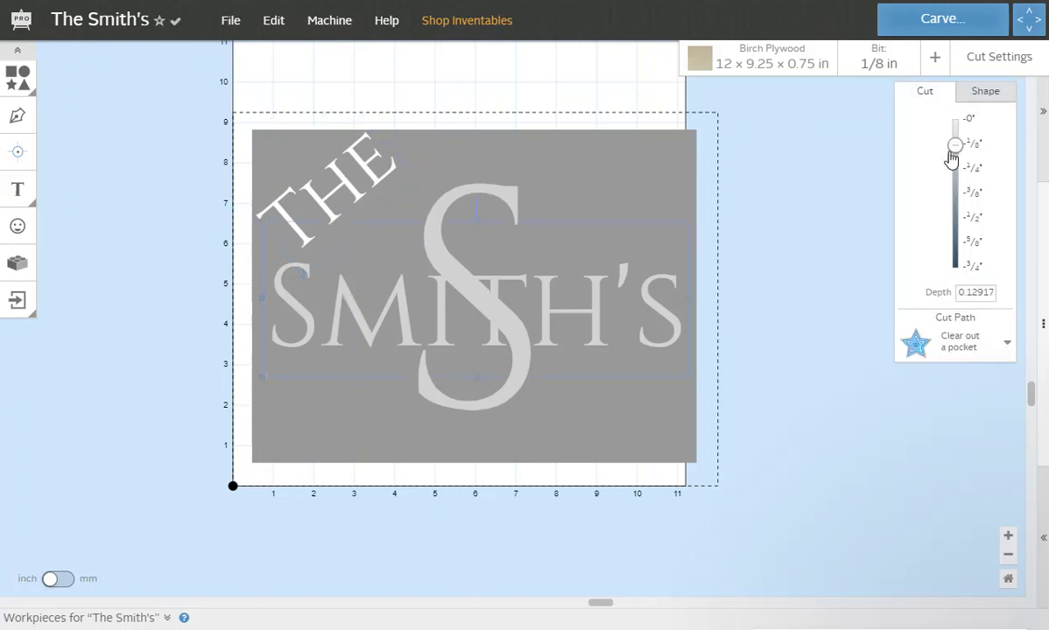
drag(957, 151, 958, 118)
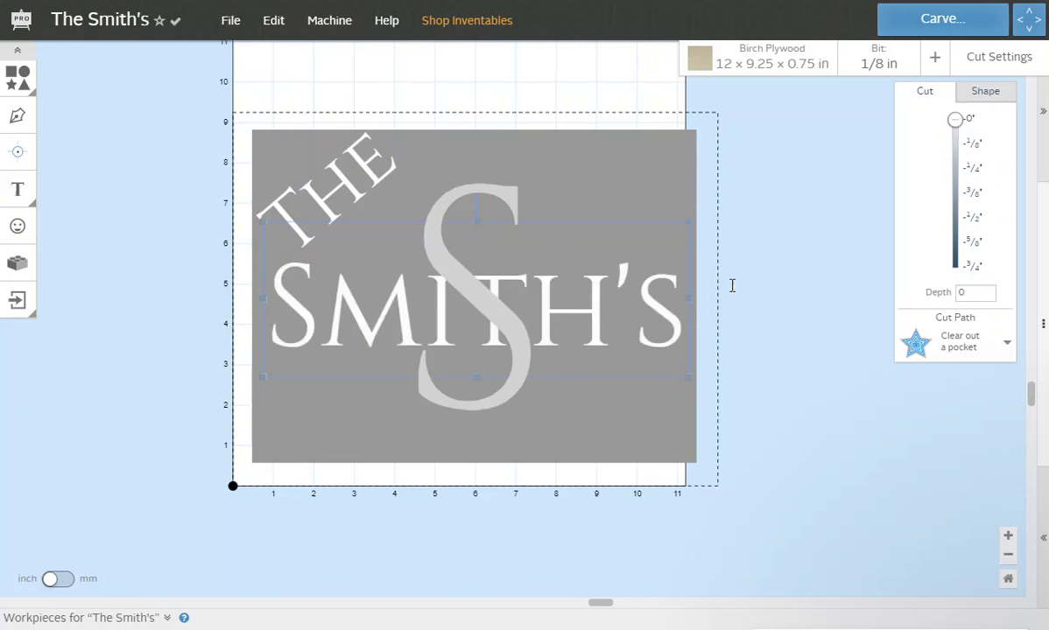
click(771, 281)
click(623, 182)
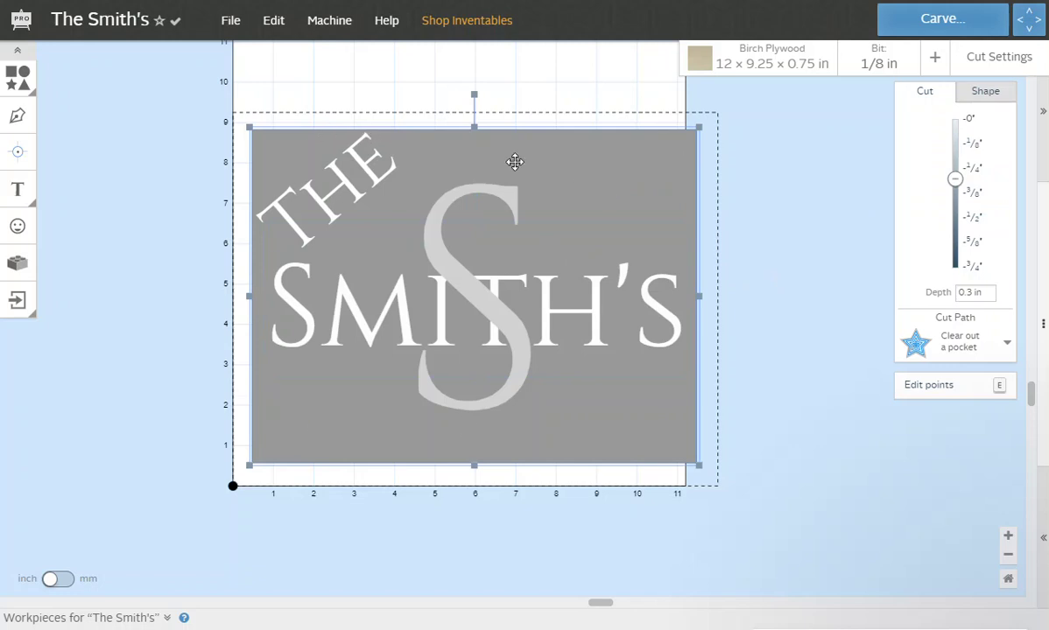
Step: Set the background pocket depth to 0.24583 in and the S monogram depth to 0.125 in
drag(955, 178, 957, 173)
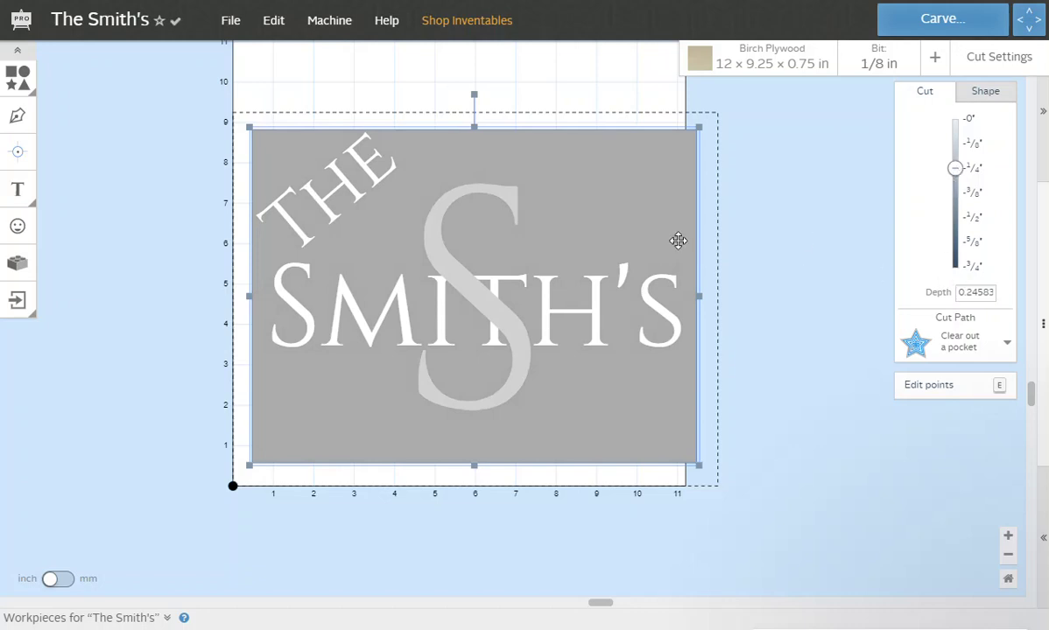
click(817, 237)
click(484, 192)
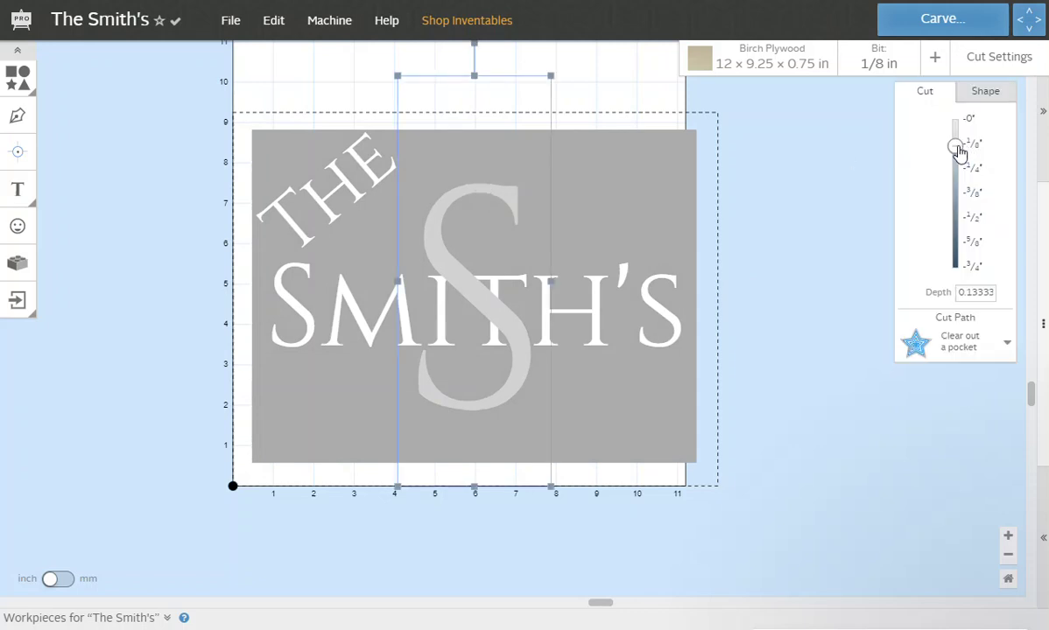
drag(958, 152, 959, 150)
drag(958, 151, 959, 149)
click(656, 311)
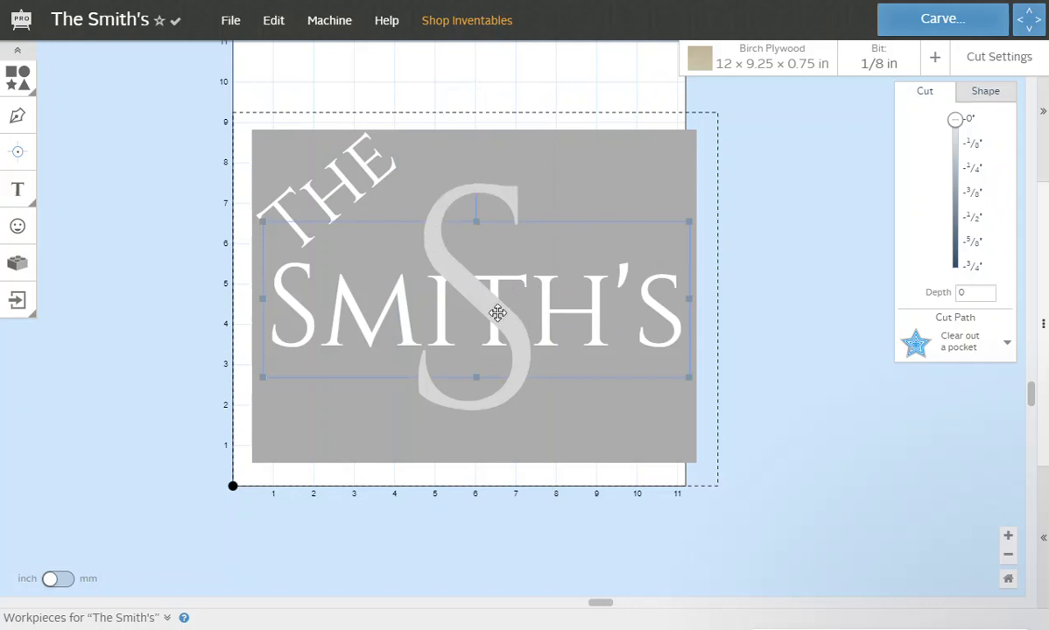
Step: Send the S monogram to the back, then send the grey pocket behind everything
click(825, 264)
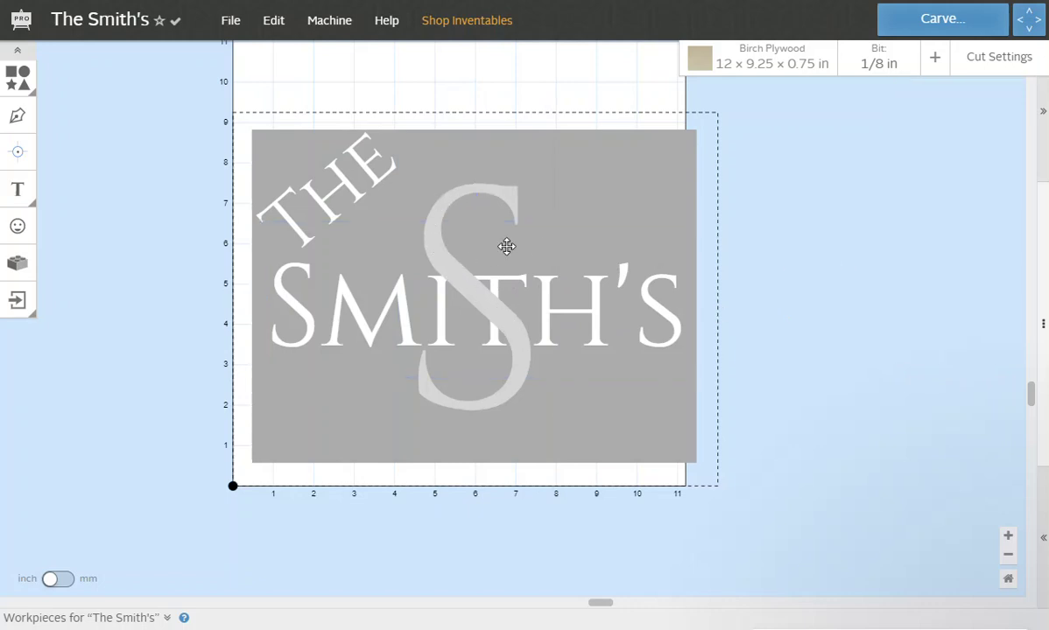
click(486, 191)
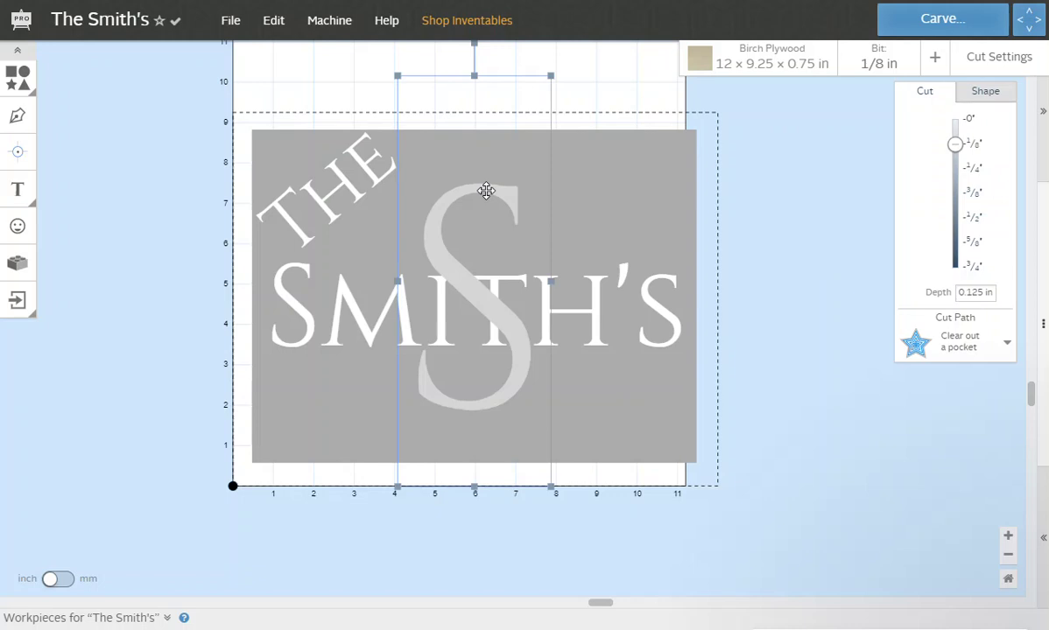
right_click(487, 194)
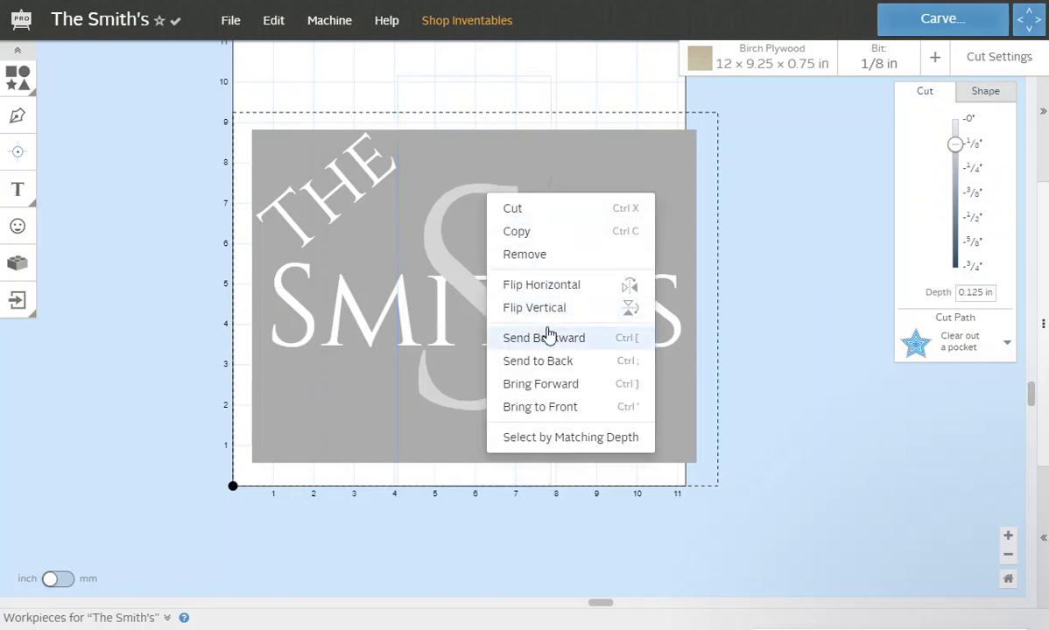
click(538, 362)
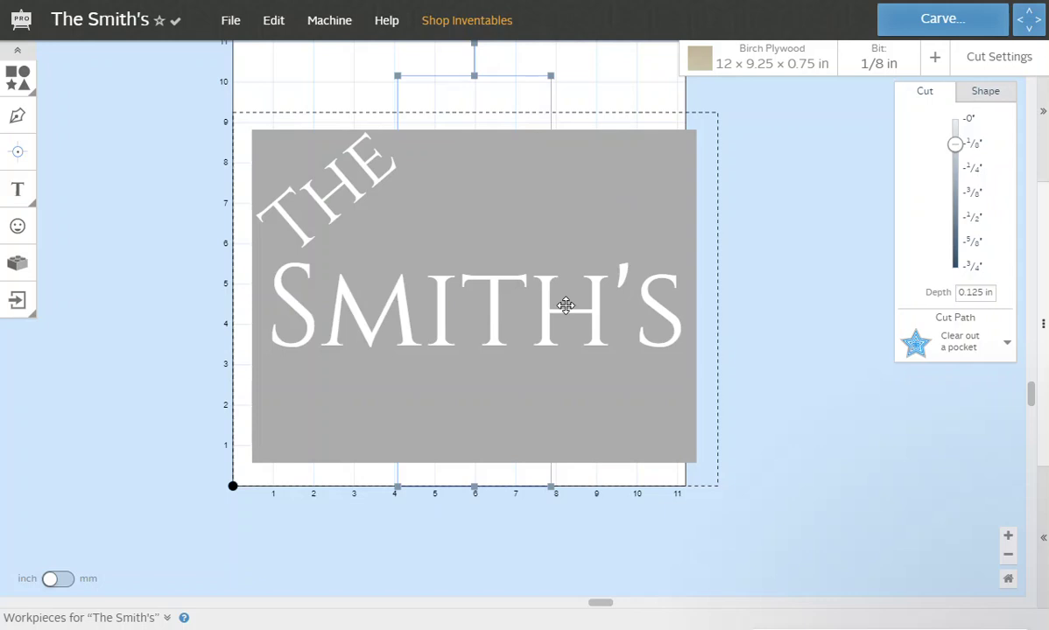
click(637, 172)
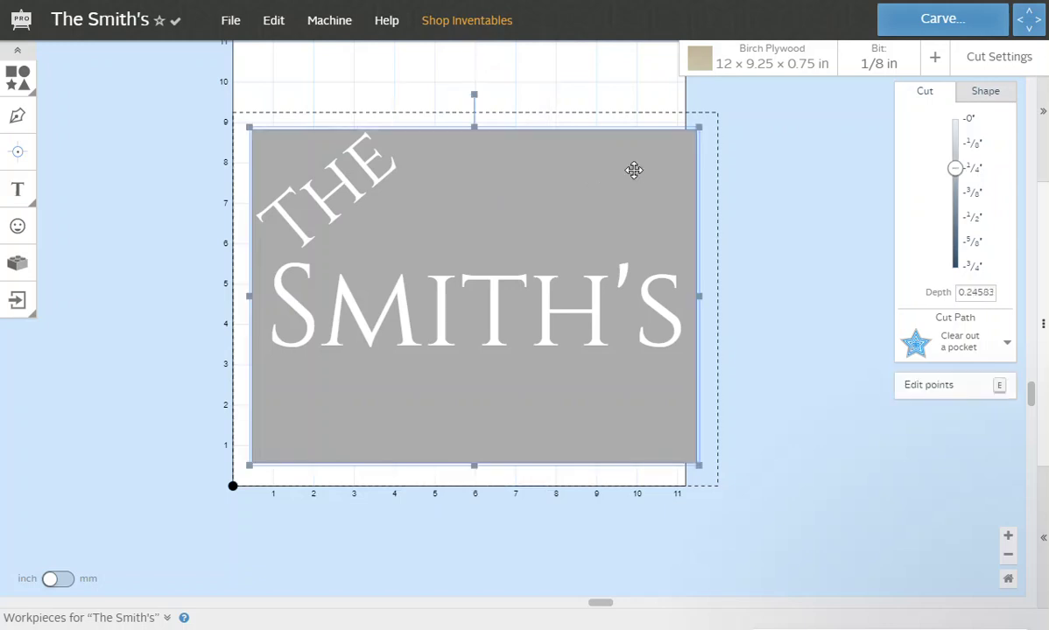
right_click(627, 178)
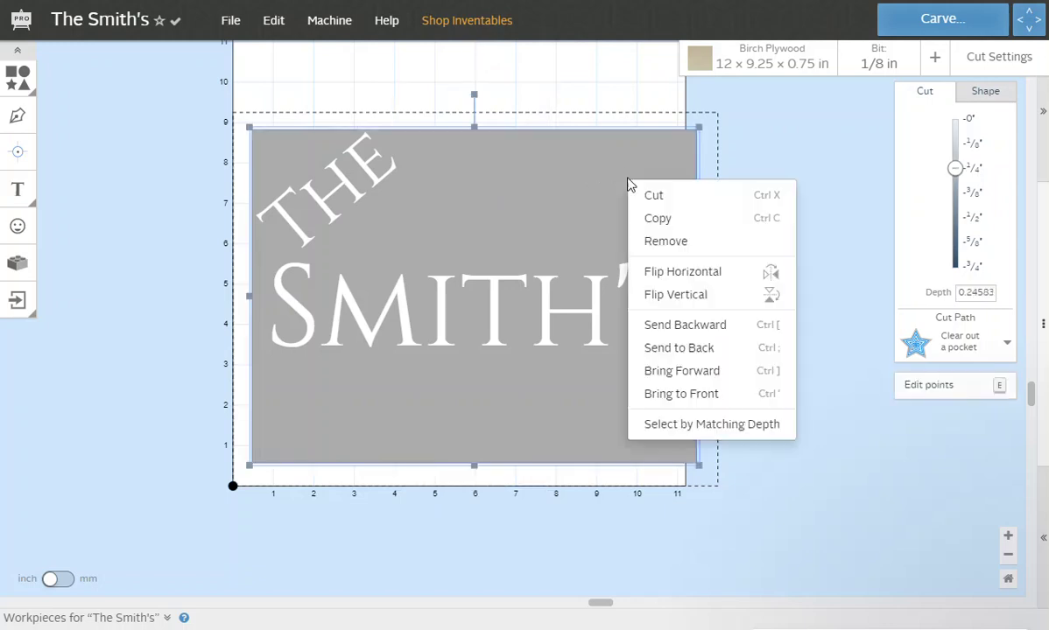
click(677, 349)
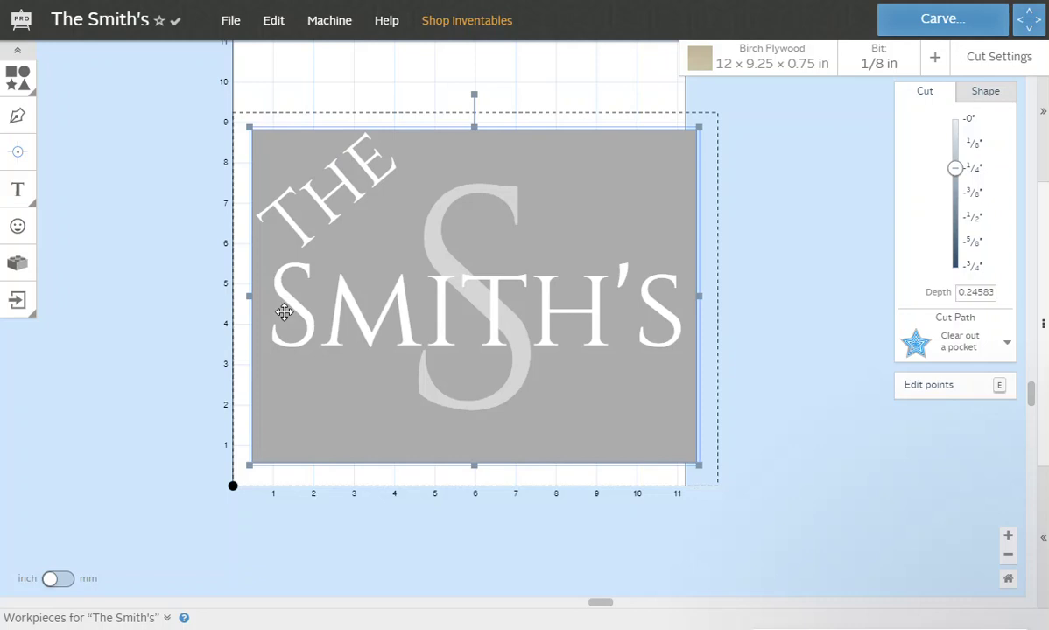
Step: Nudge THE slightly down and right, checking the carving in the 3D preview
click(832, 481)
click(1042, 537)
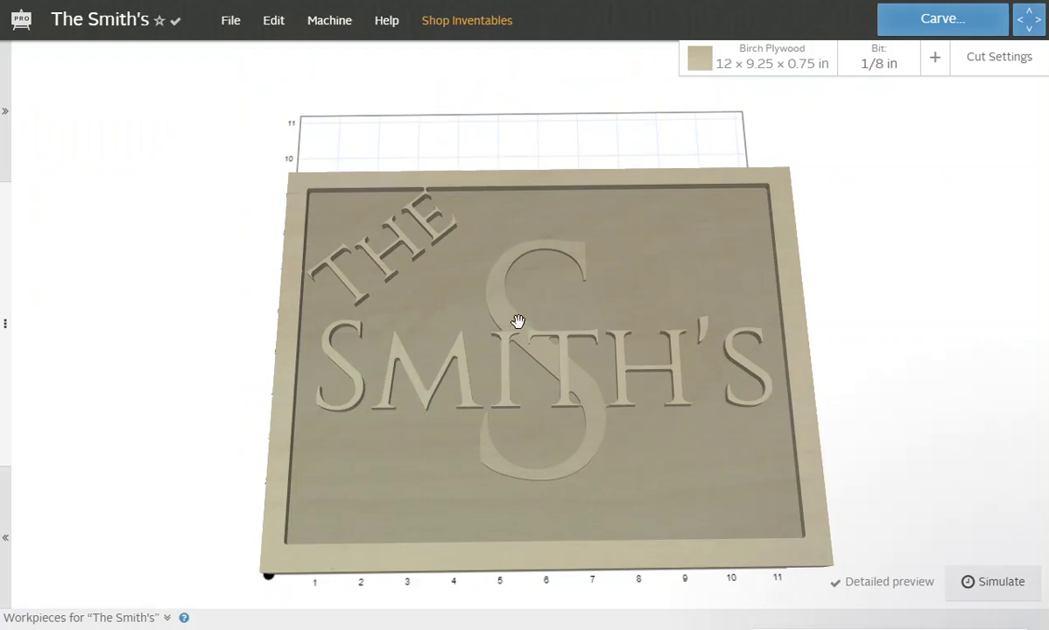
drag(496, 272, 490, 359)
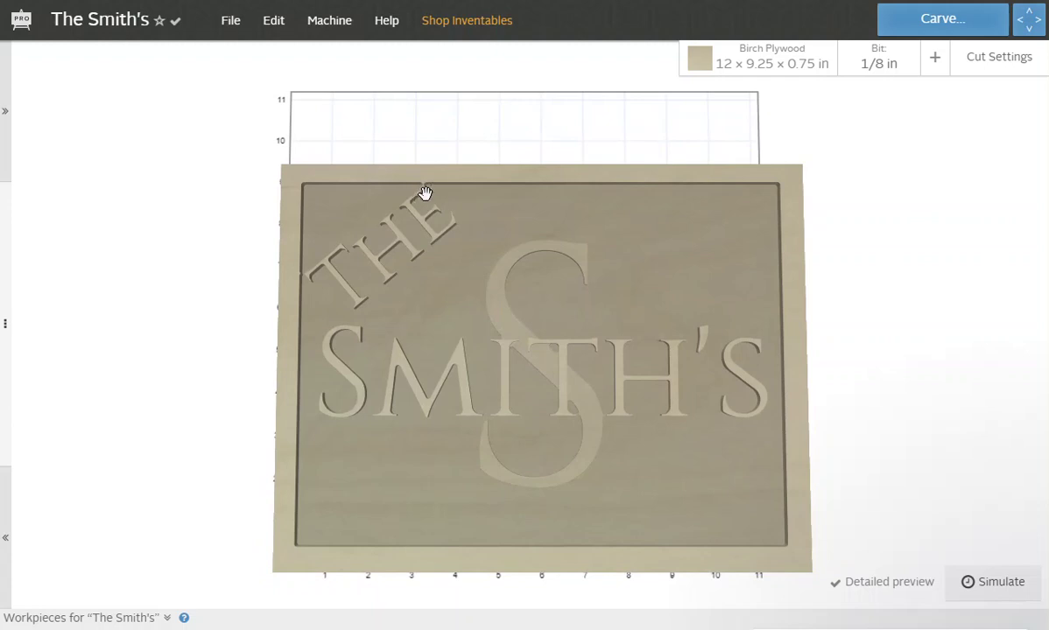
click(5, 111)
click(336, 176)
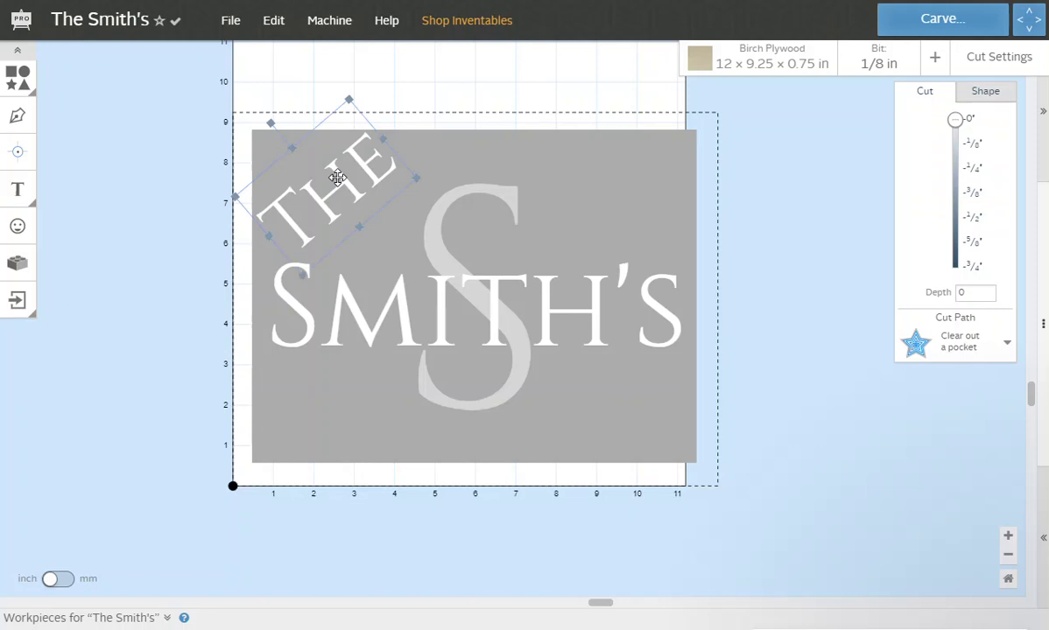
drag(337, 178, 339, 181)
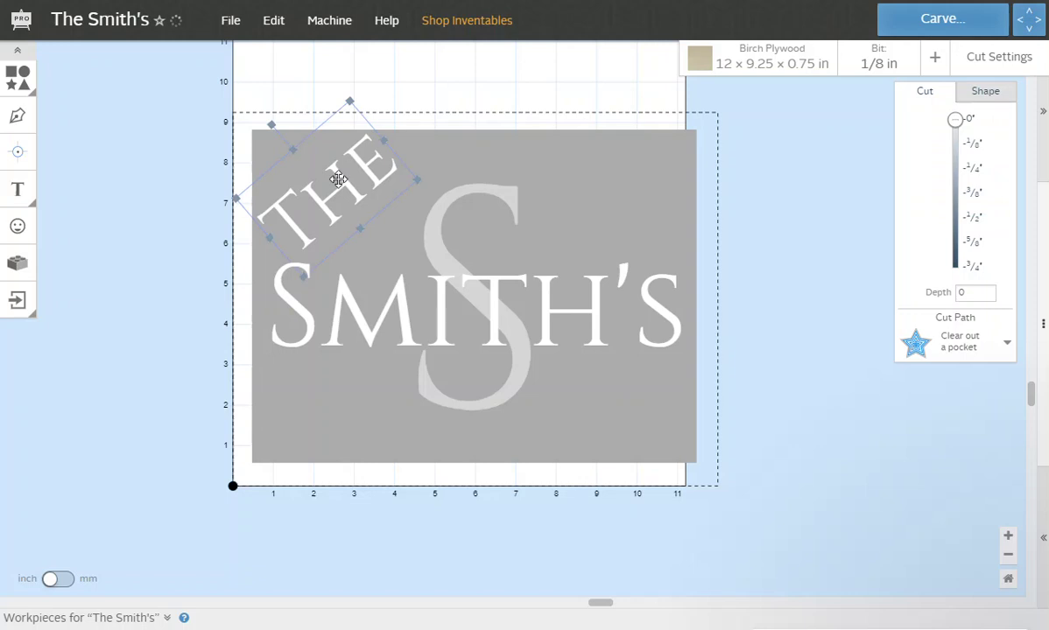
click(1043, 536)
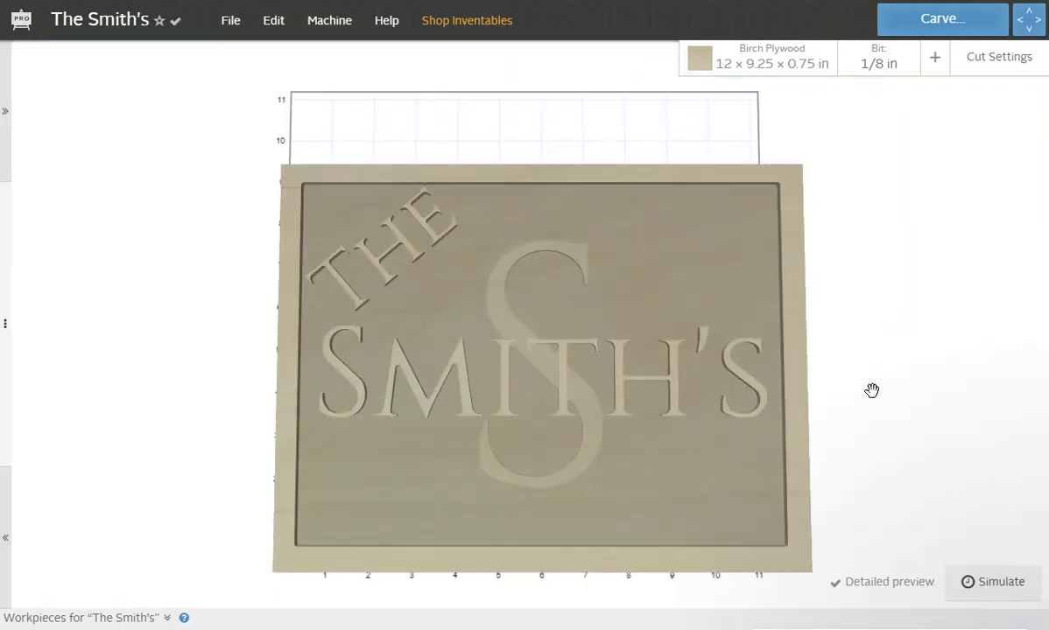
scroll(466, 256, down, 3)
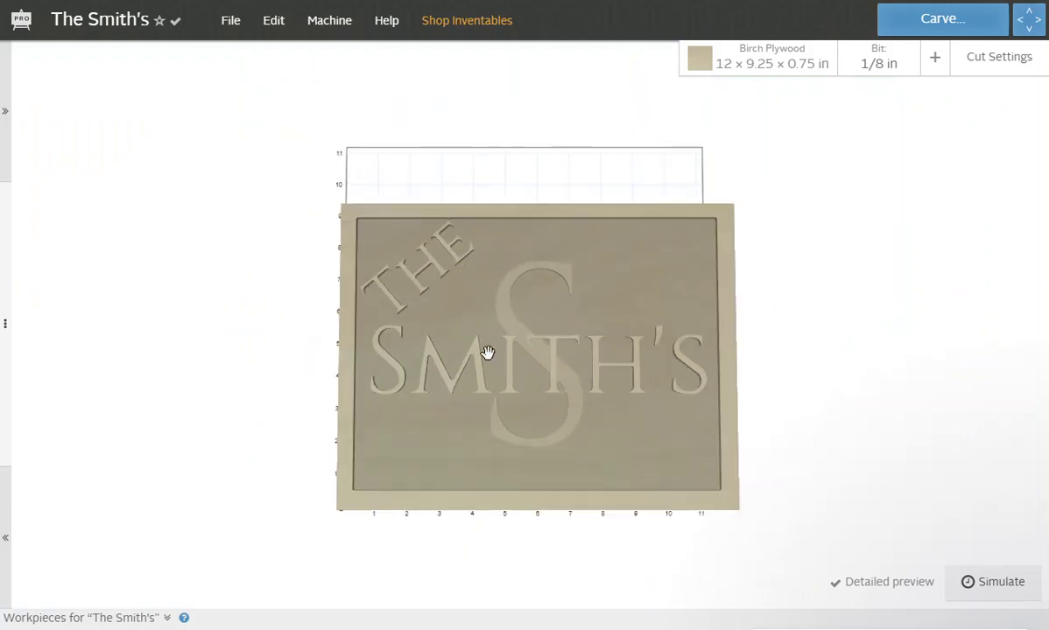
drag(550, 358, 562, 288)
scroll(538, 349, up, 3)
drag(540, 351, 541, 307)
scroll(562, 327, up, 5)
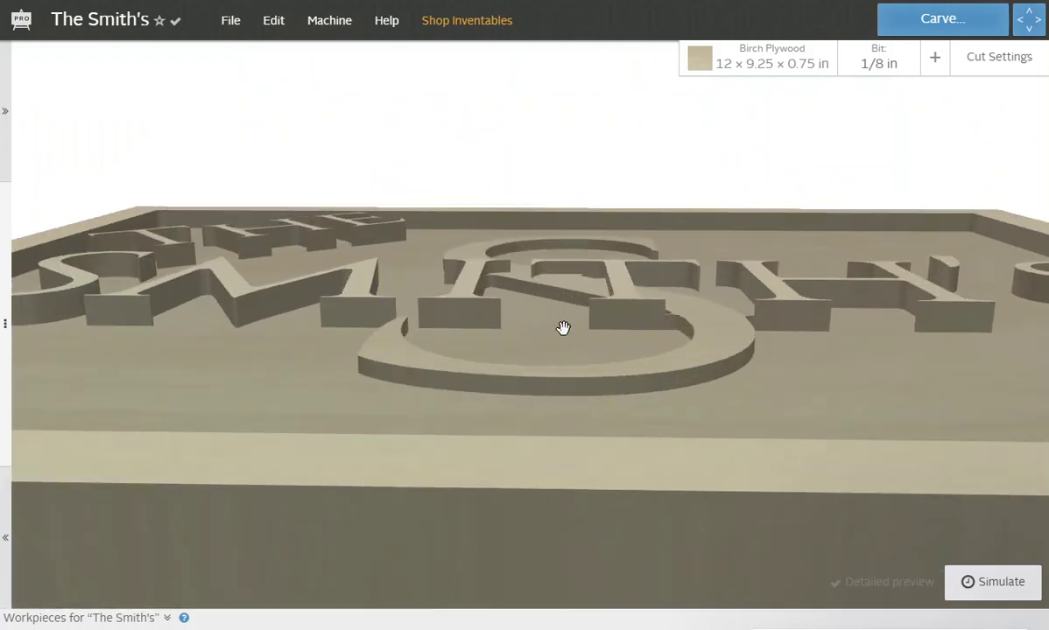
scroll(563, 328, down, 4)
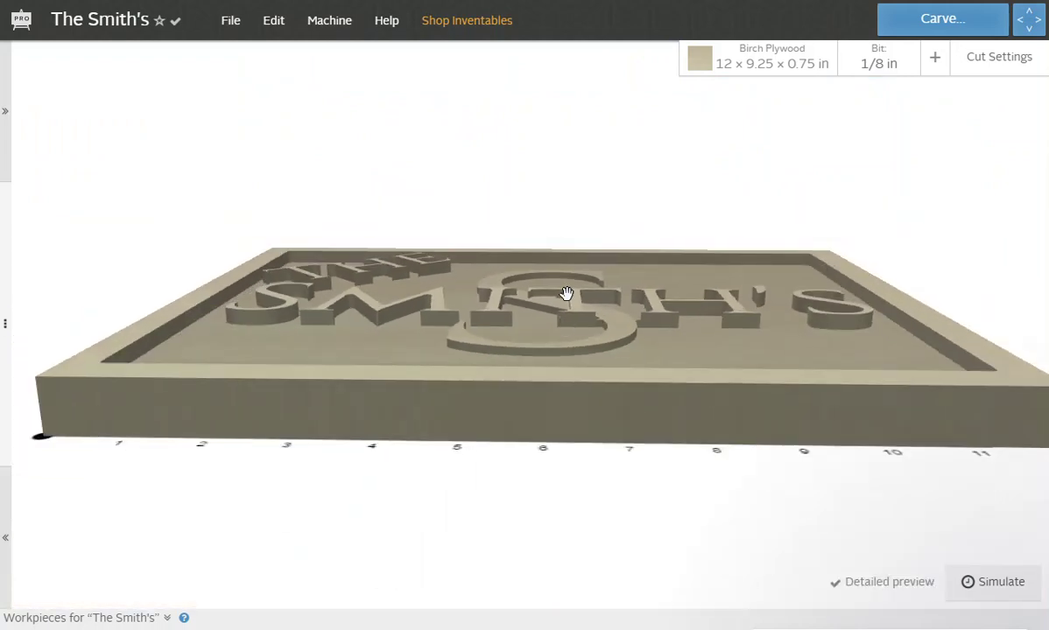
drag(566, 293, 566, 355)
scroll(565, 469, down, 3)
drag(564, 430, 527, 468)
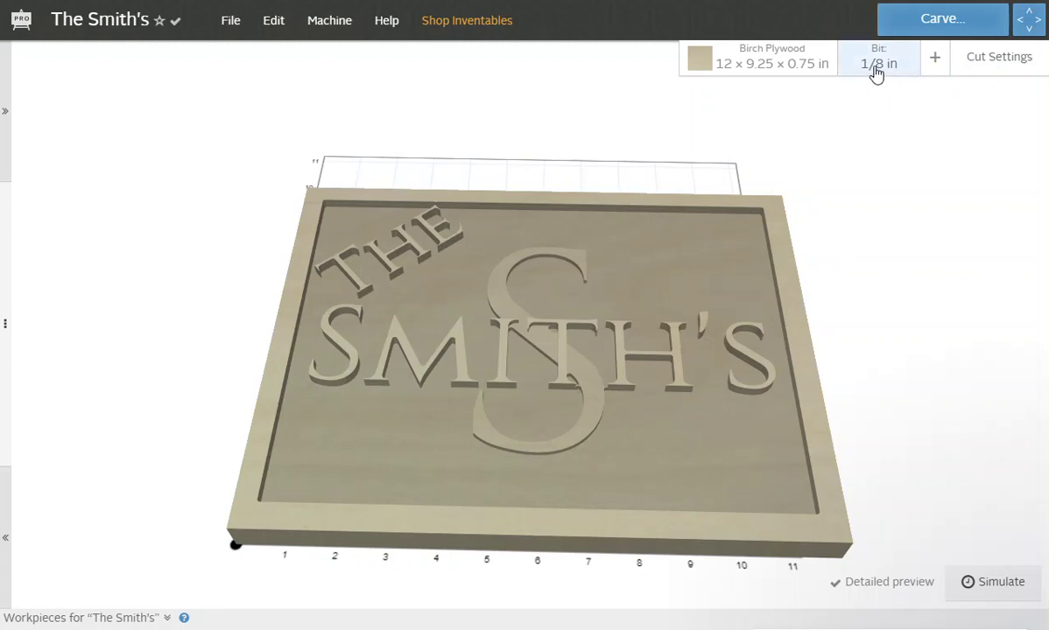
Step: Keep Custom cut settings (50 in/min feed) and simulate the toolpaths, estimated at about 2h 53min
click(988, 67)
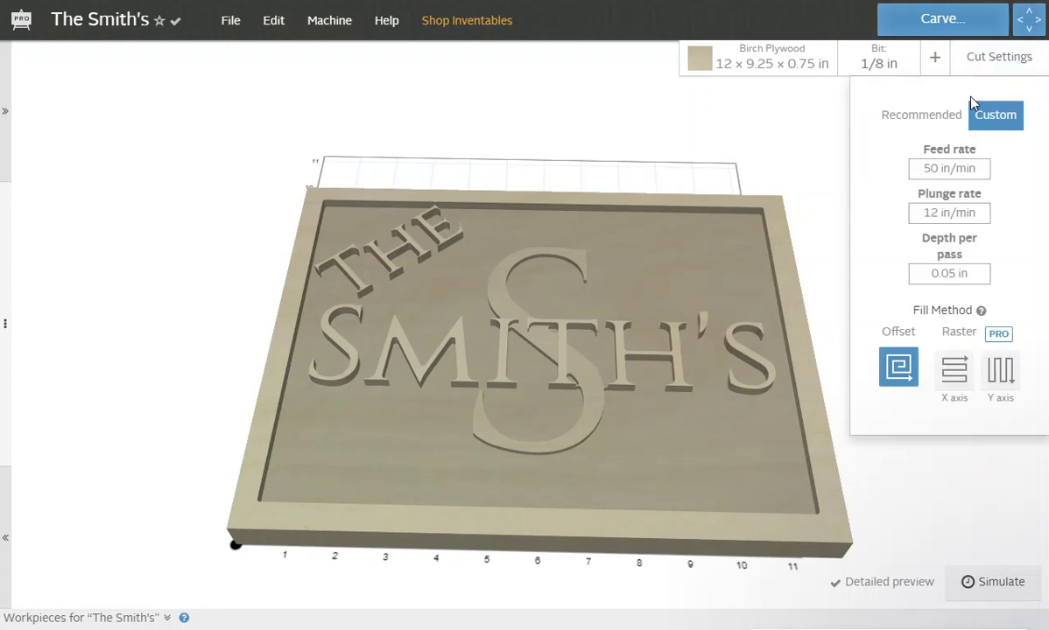
click(924, 120)
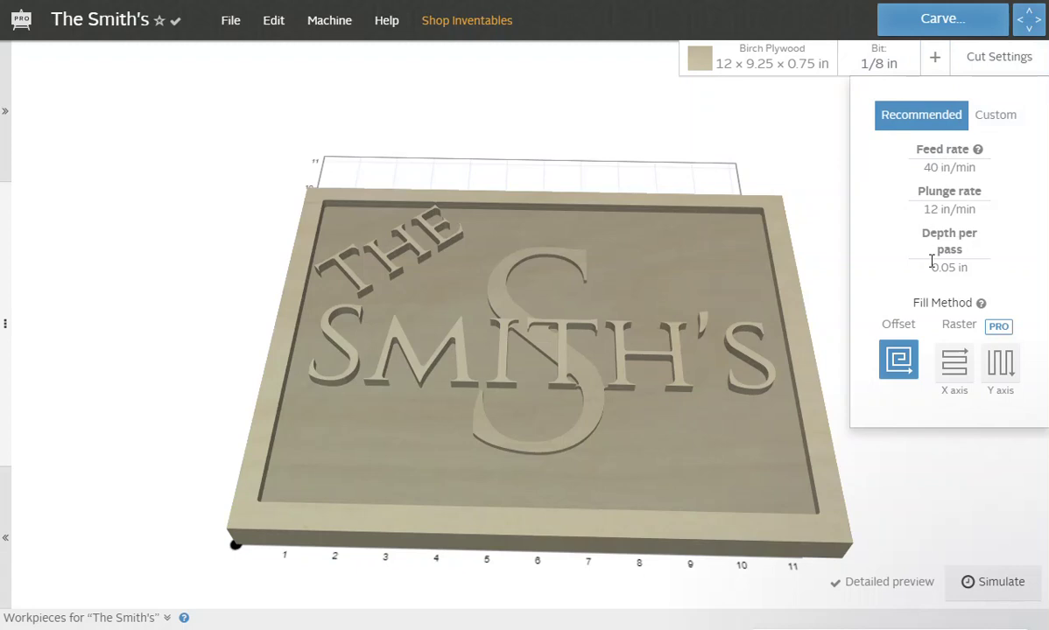
click(985, 119)
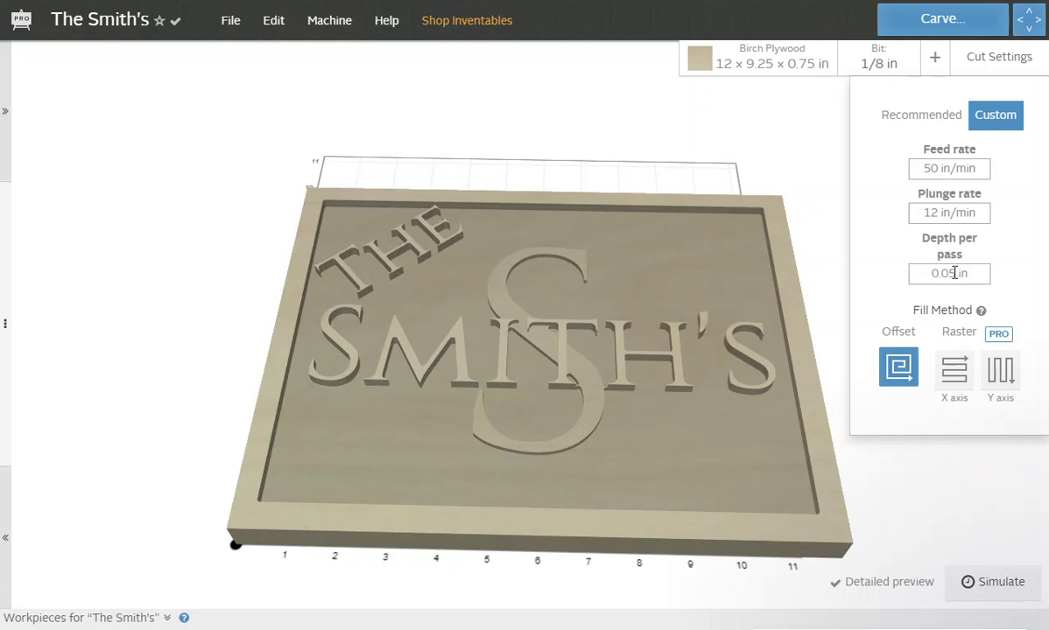
click(929, 127)
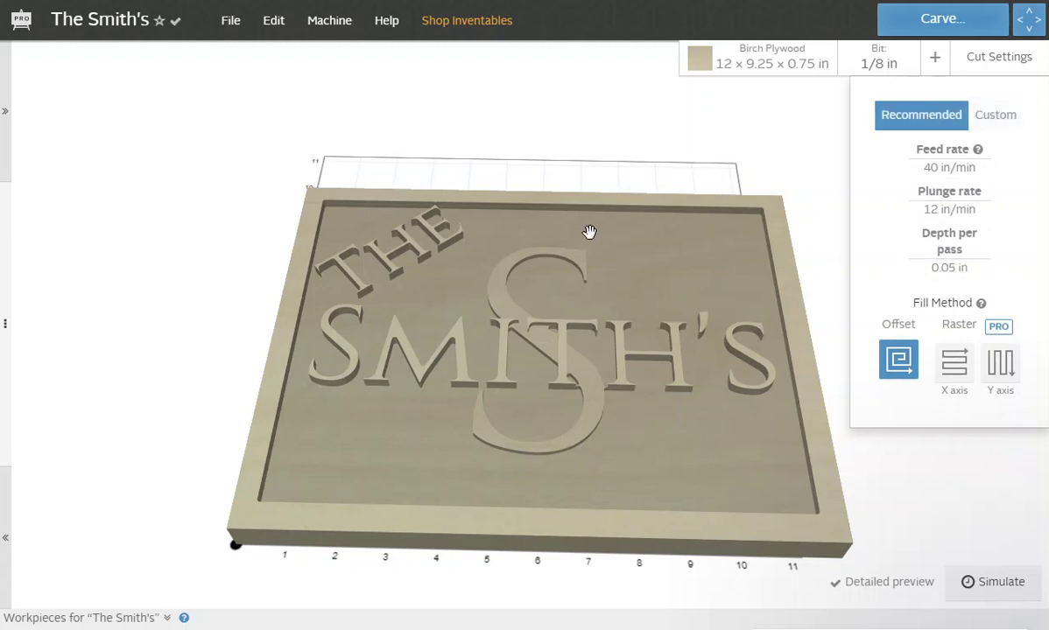
click(980, 124)
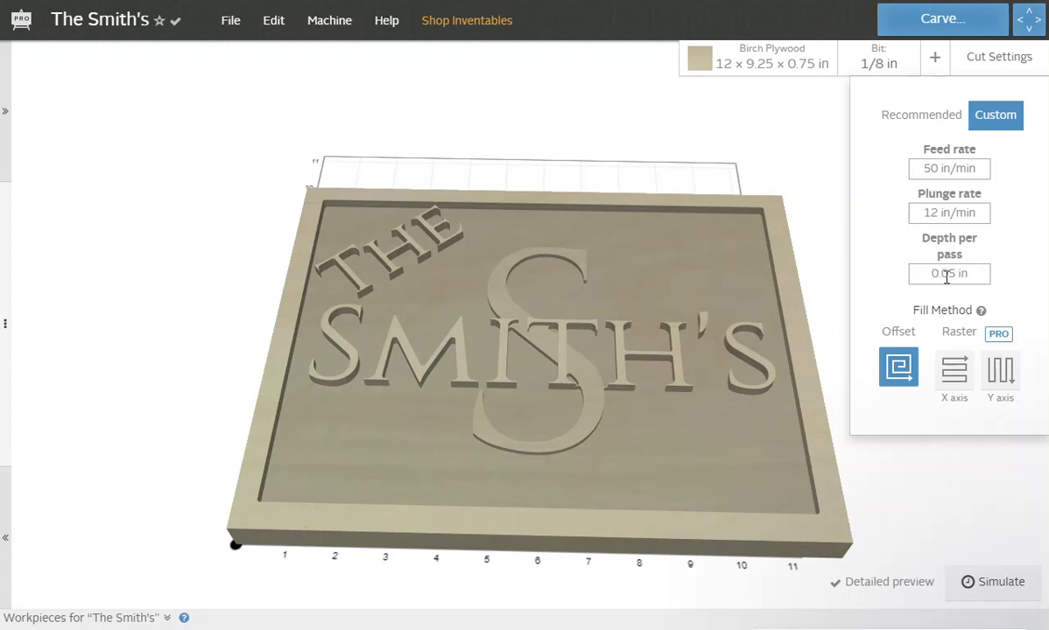
click(994, 581)
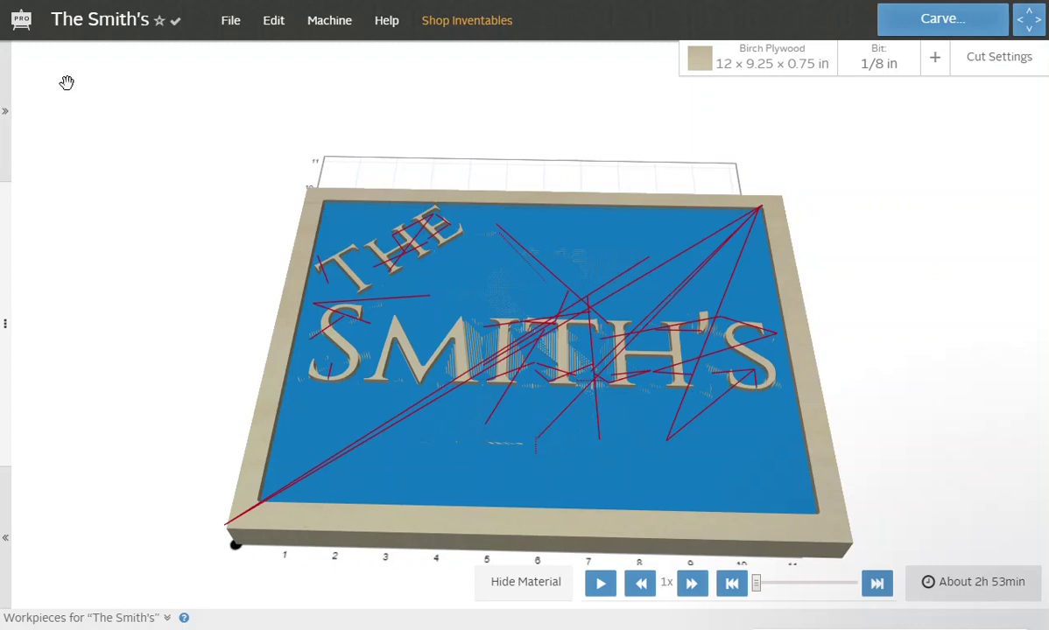
Step: Leave the toolpath simulation and view the detailed 3D carved nameplate, zoomed and tilted at an angle
click(5, 112)
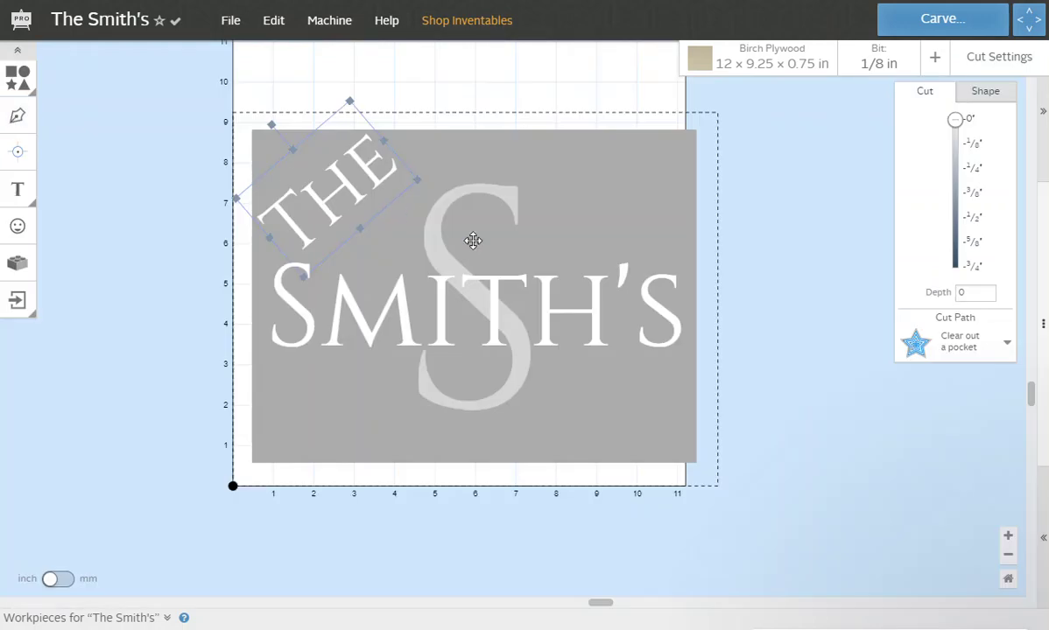
click(1043, 532)
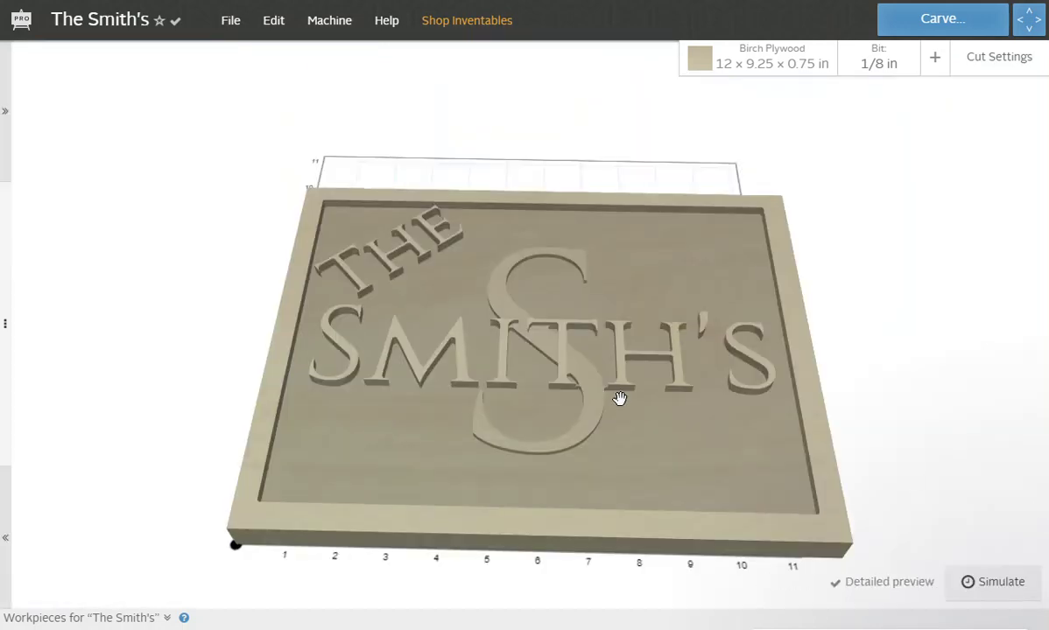
scroll(518, 397, up, 5)
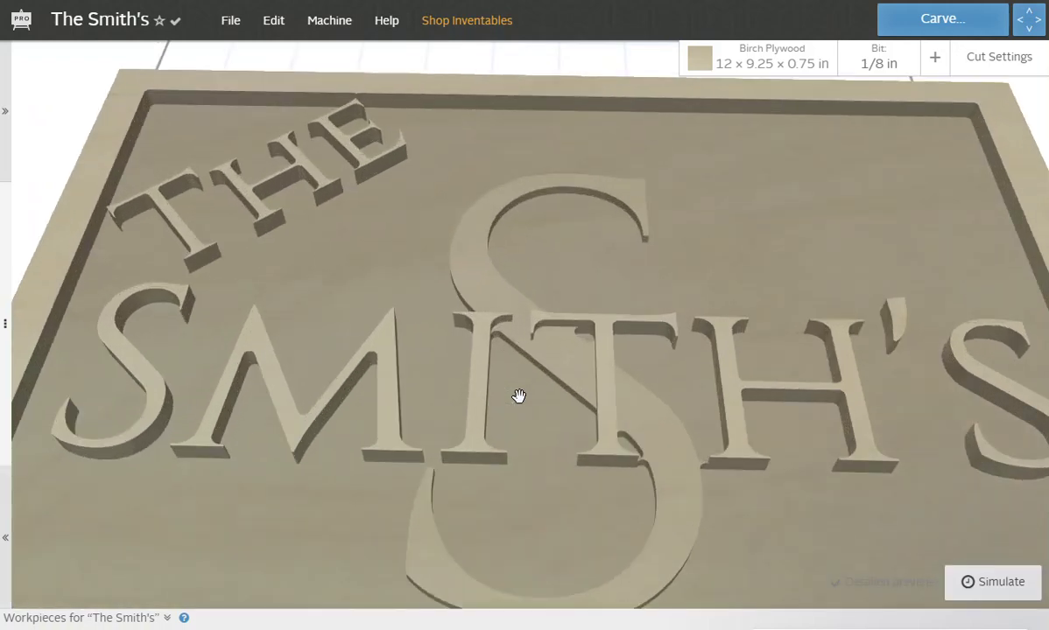
scroll(519, 397, down, 3)
scroll(520, 398, down, 2)
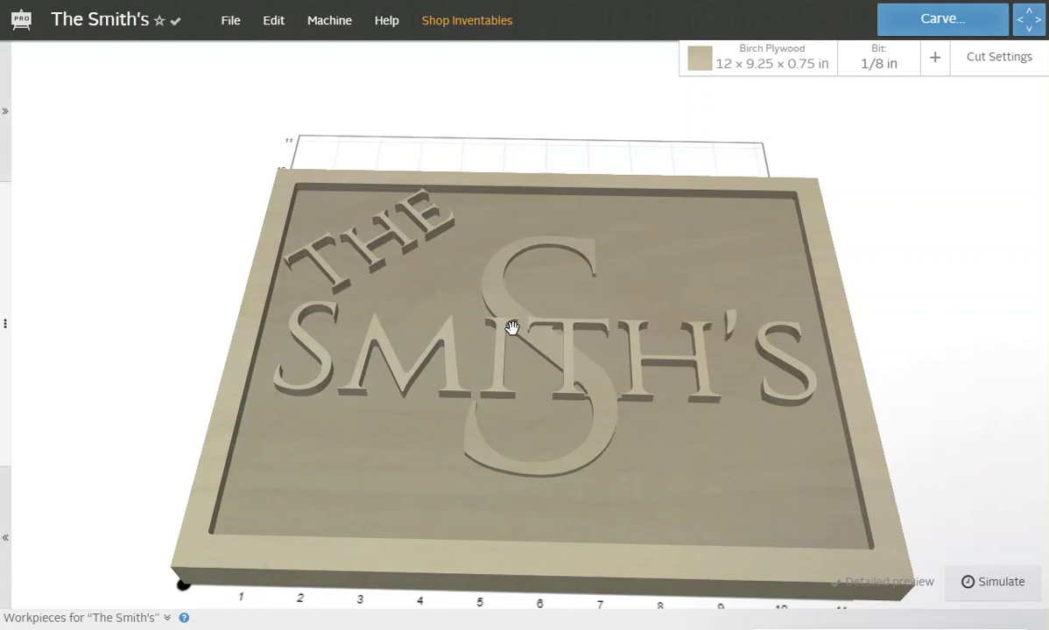
drag(511, 327, 528, 372)
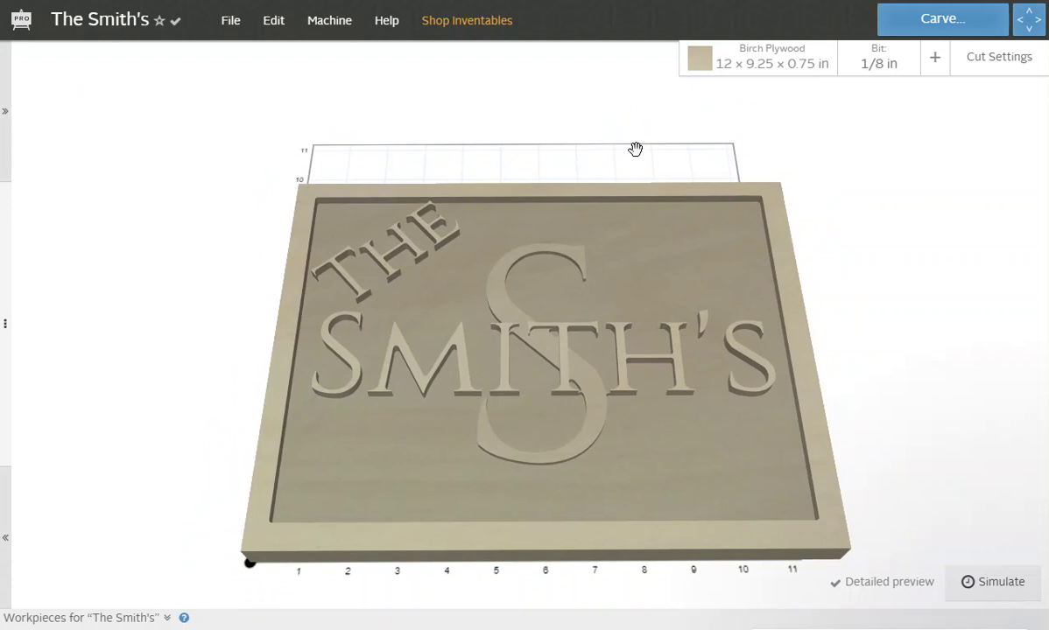
Step: Generate g-code from Machine > Advanced settings, then return to the roughly 2h 53min toolpath preview
click(332, 26)
click(537, 310)
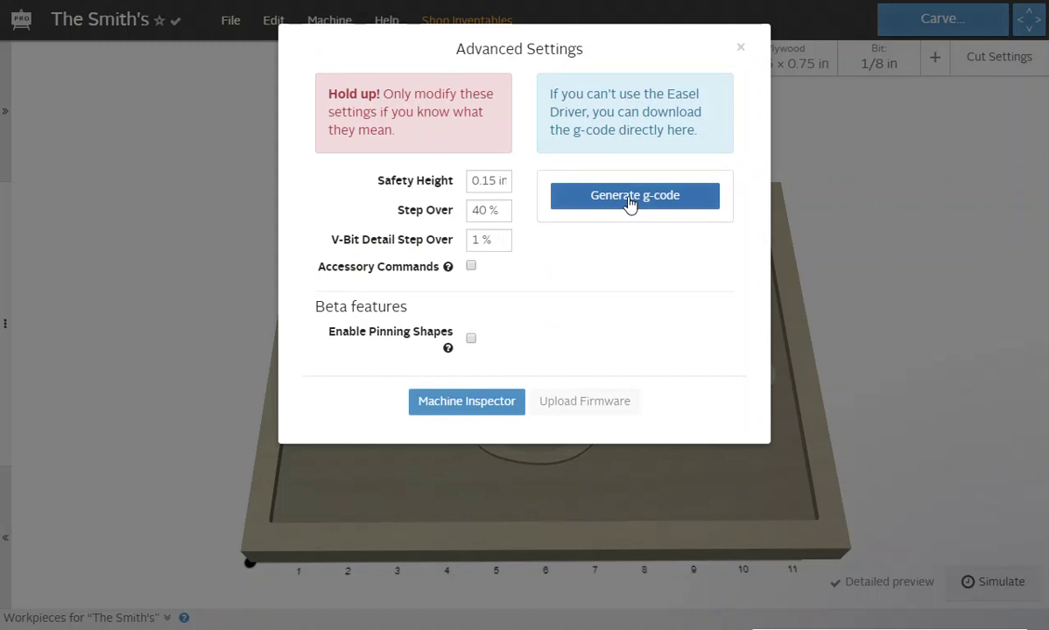
click(630, 198)
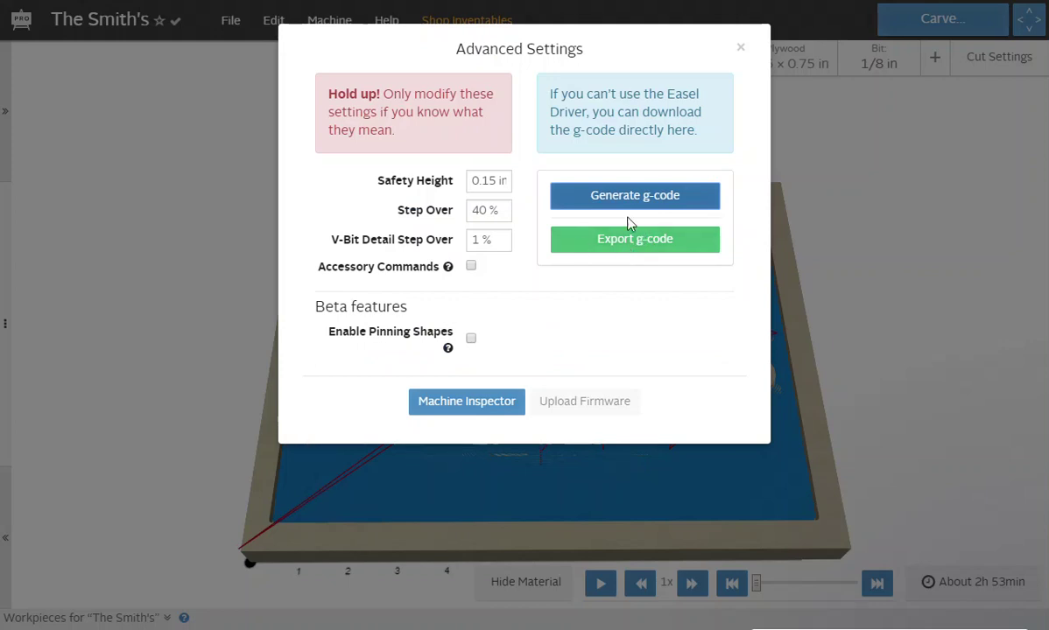
click(740, 50)
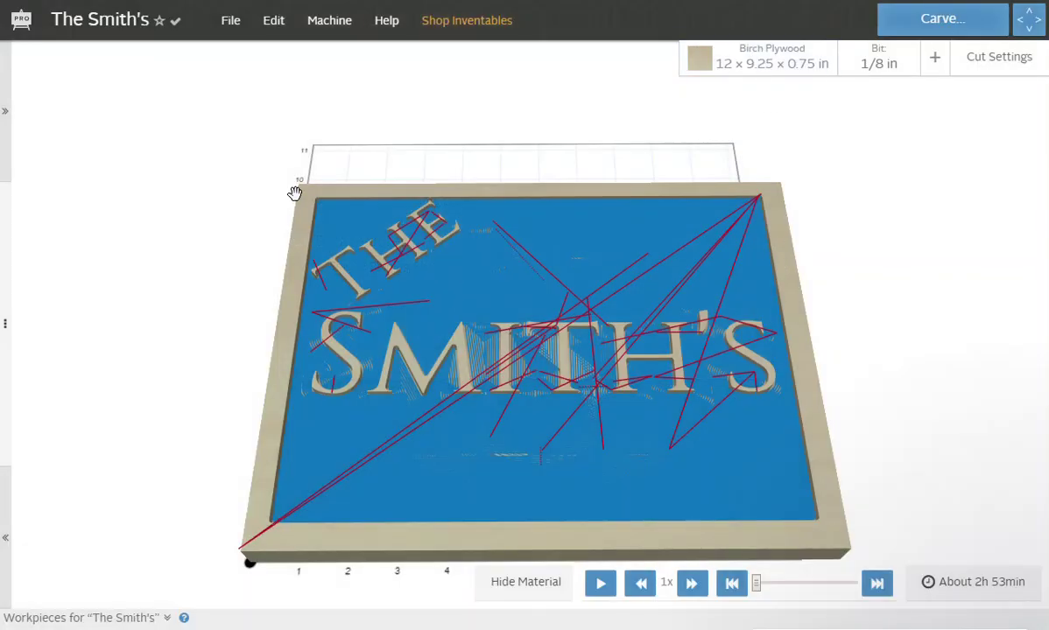